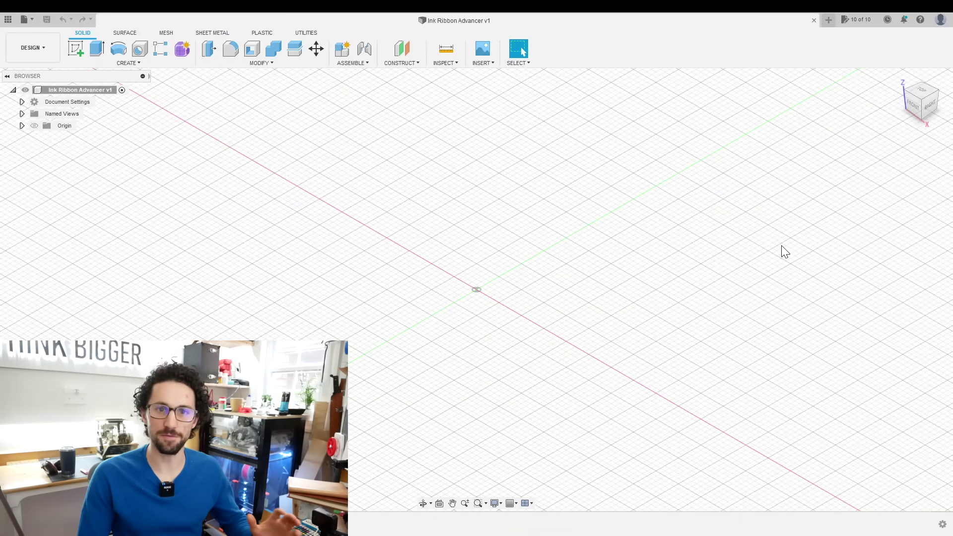
In Change Parameters, add the ShadowDiameter user parameter at 1.175 in
left_click(263, 63)
left_click(261, 281)
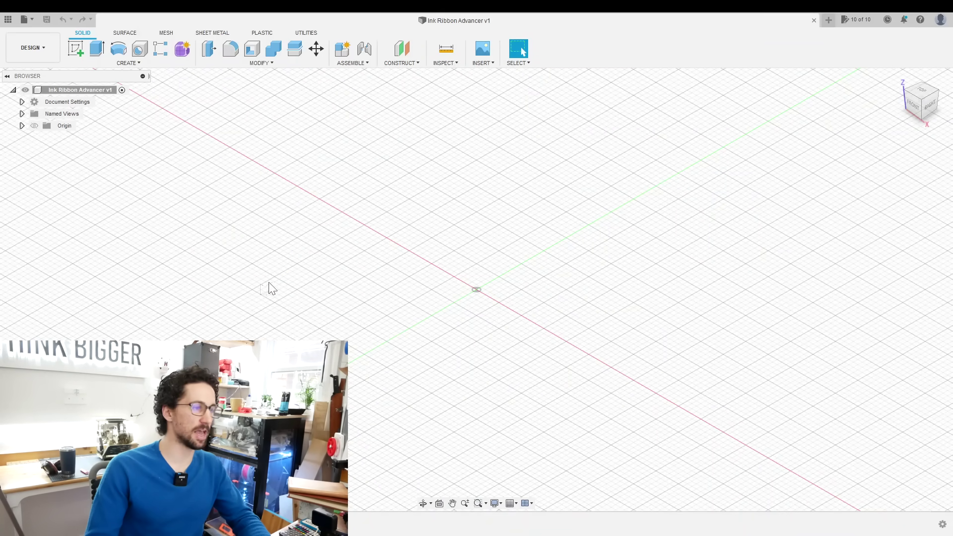
left_click(247, 160)
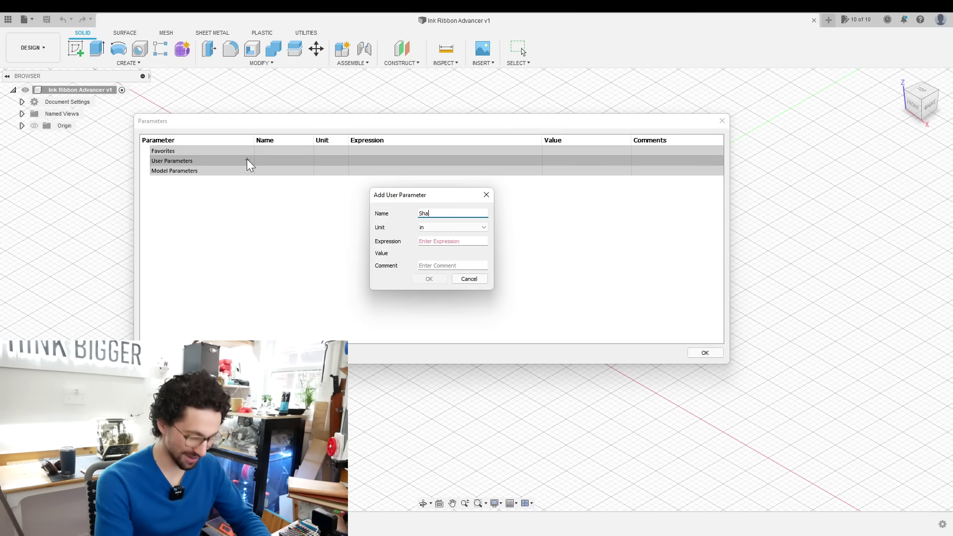
type("ShadowDiameter")
key("Tab")
key("Tab")
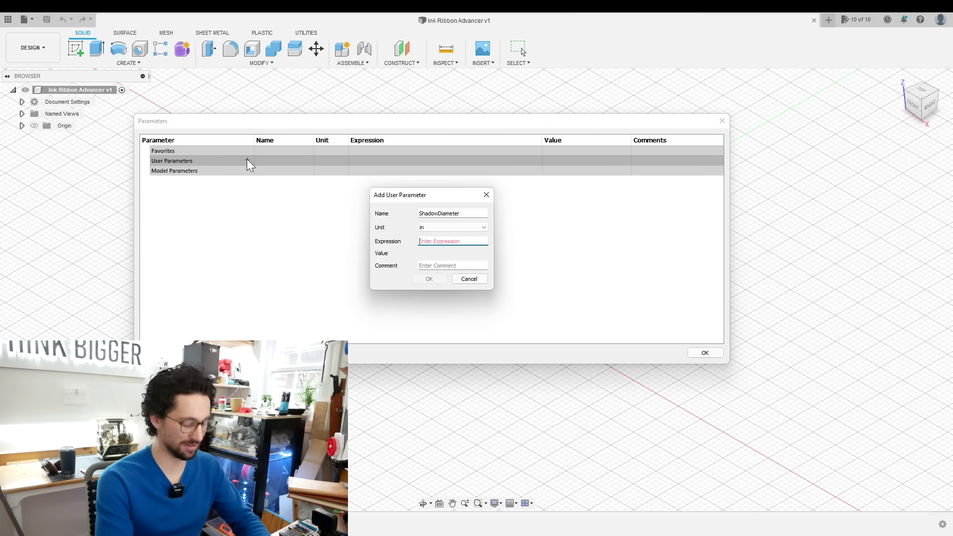
type("2.")
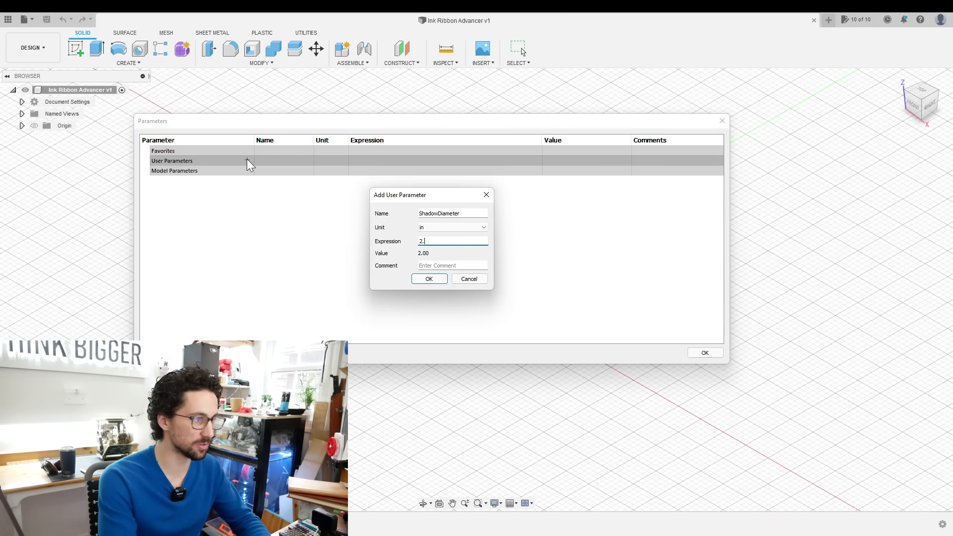
type("21.")
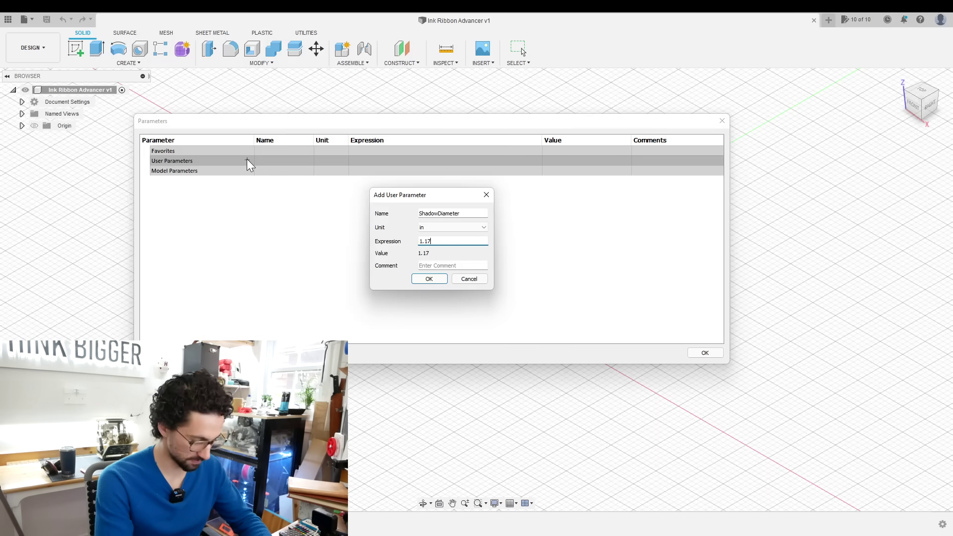
key("Return")
Add user parameters for the mounting-hole diameter (0.152) and ToothDepth (0.05)
left_click(246, 159)
type("MountingHoleDia")
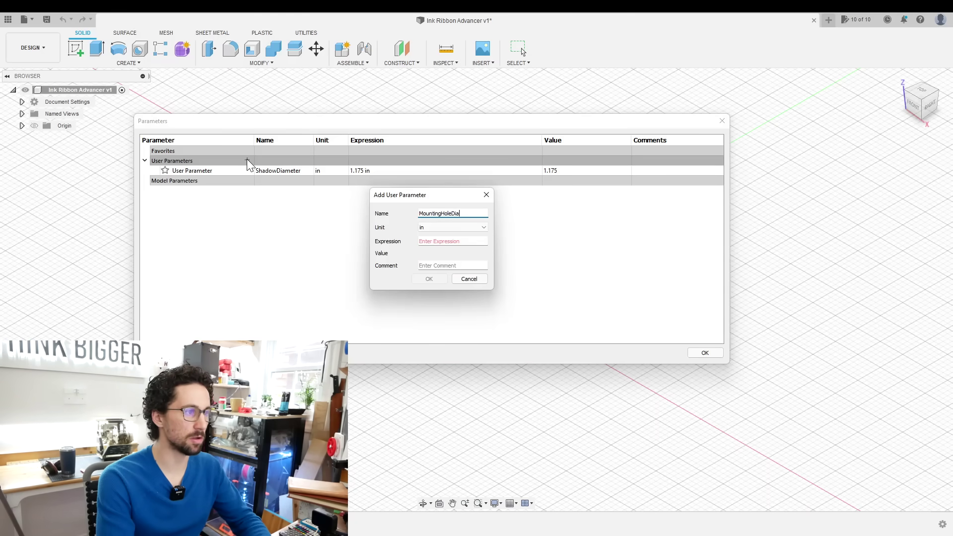
type("meter")
key("Tab")
key("Tab")
type("0.152")
key("Return")
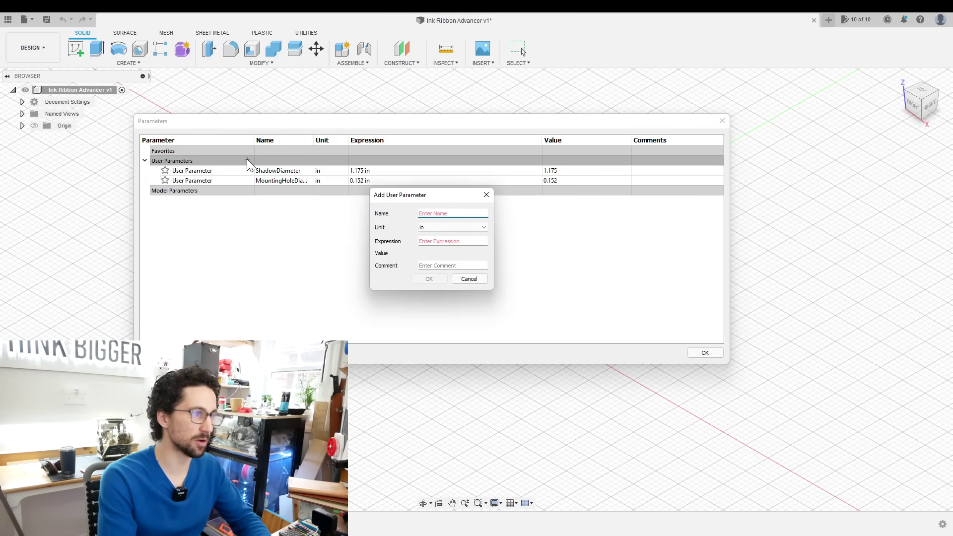
type("ToothD")
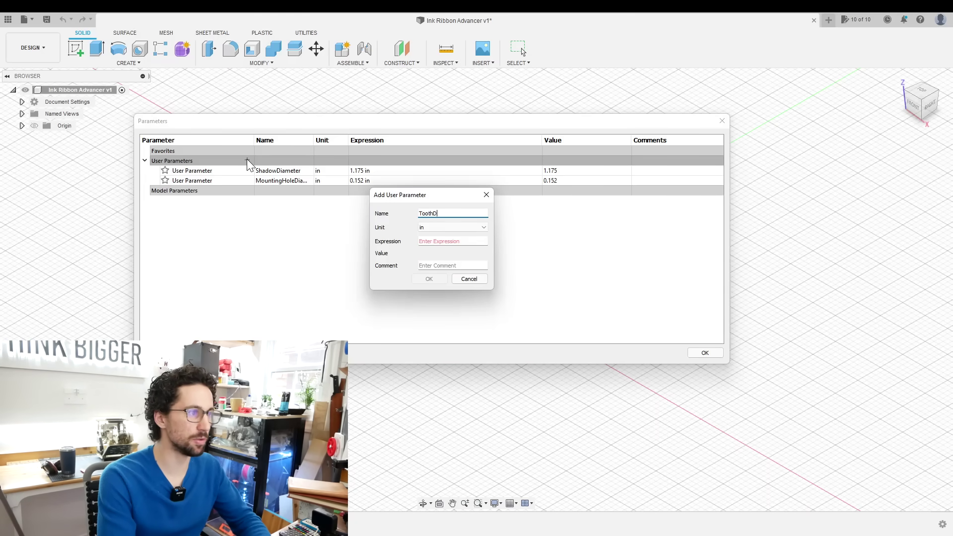
key("Tab")
key("Tab")
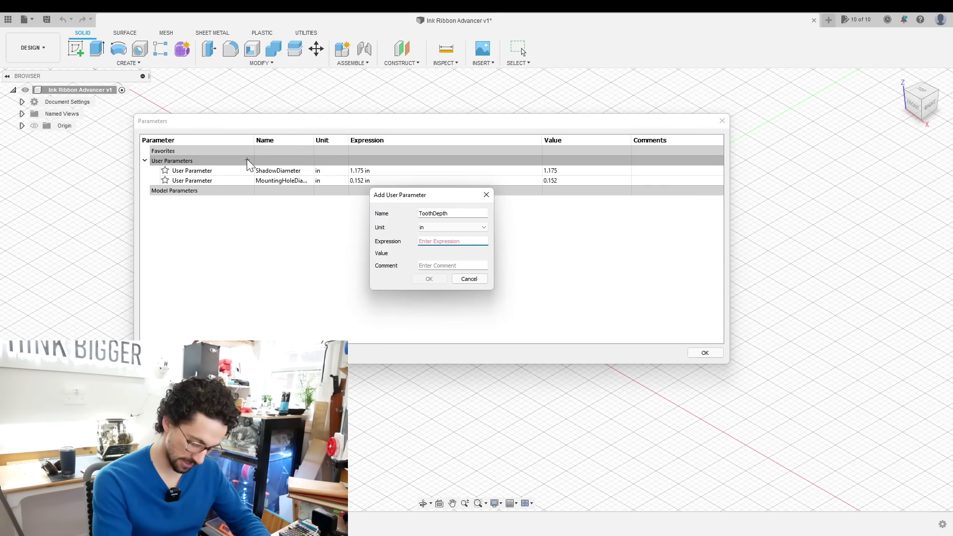
type("0.05")
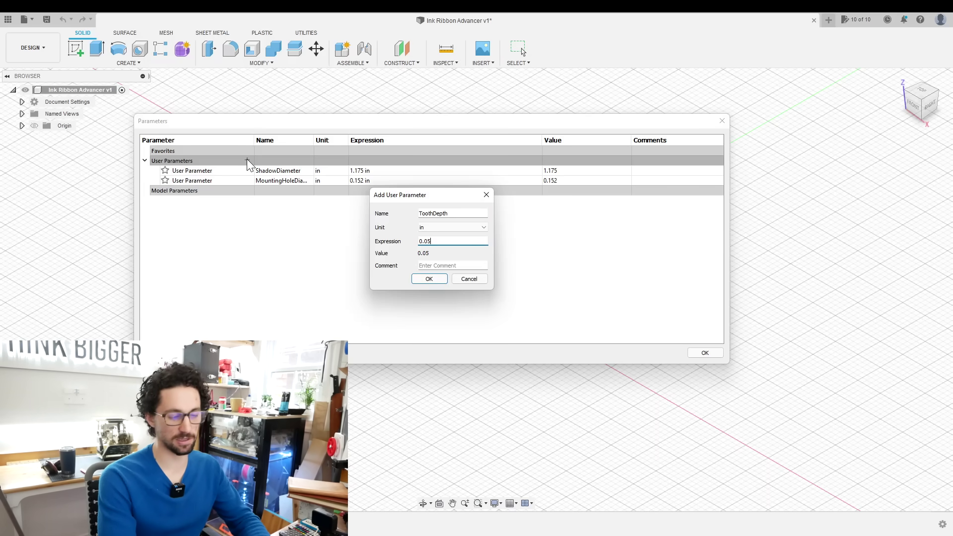
key("Return")
Add user parameters DepthSlot 0.24 and SlotDiameter 0.265
left_click(247, 159)
type("Depth")
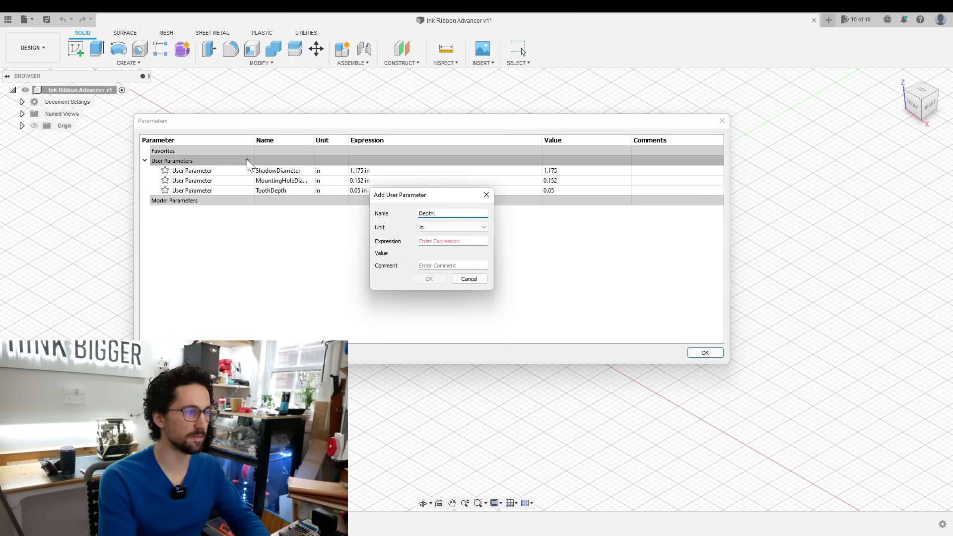
type("Sl")
type("ot")
key("Tab")
type("0.24")
key("Return")
left_click(246, 159)
type("S")
type("lotDiam")
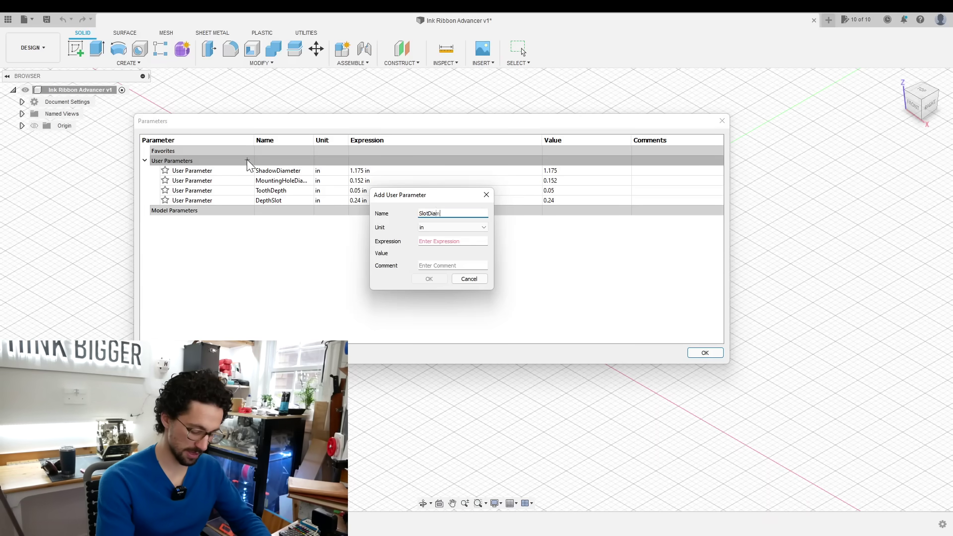
type("eter")
key("Tab")
type("0.265")
key("Return")
Add TabThickness 0.021 and GearThickness 0.15 user parameters, then close the Parameters dialog
left_click(246, 159)
type("Tab")
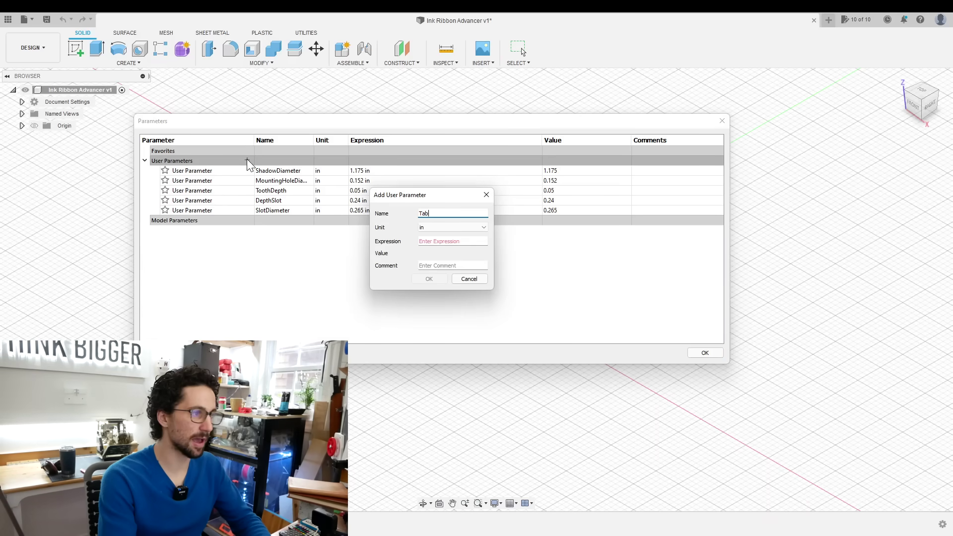
type("Thickness")
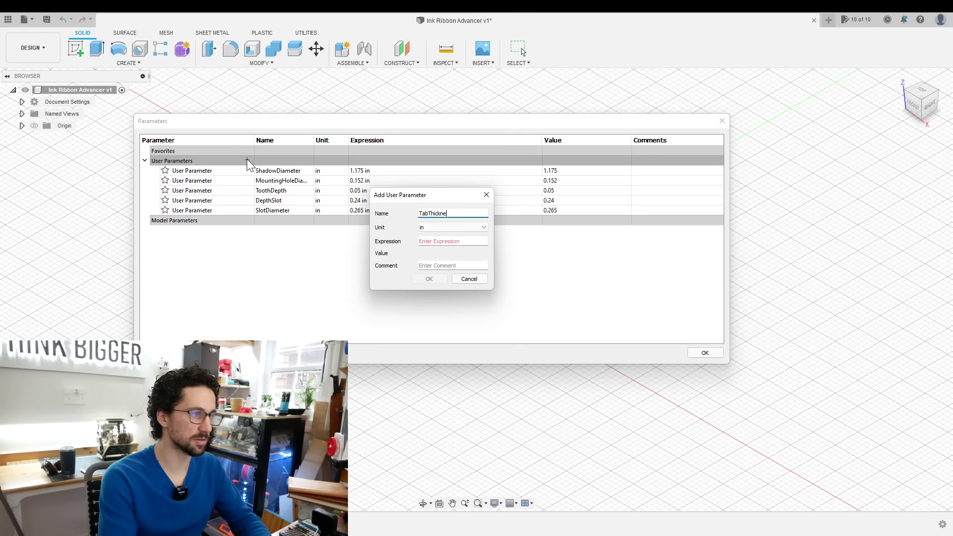
key("Tab")
type("0.021")
key("Return")
left_click(247, 160)
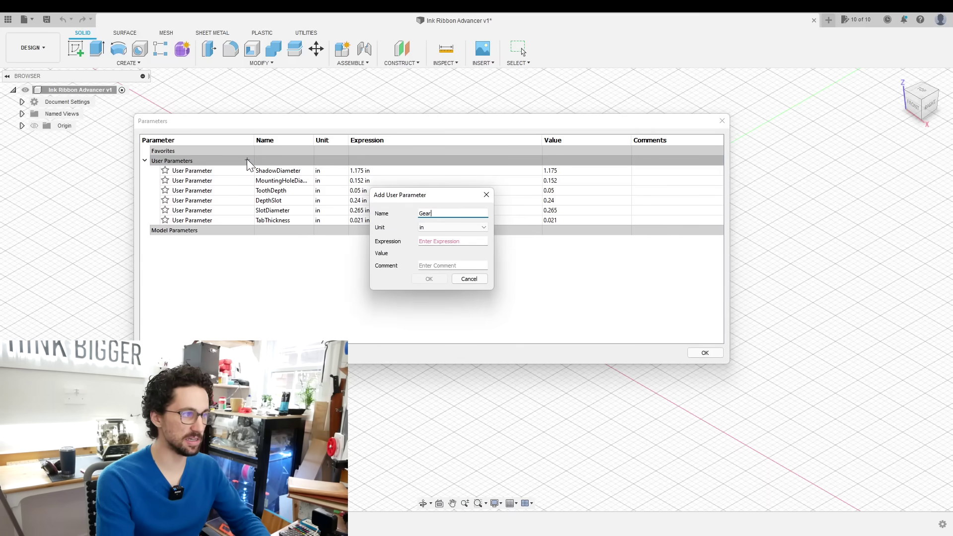
type("GearThickness")
key("Tab")
type("0.15")
key("Return")
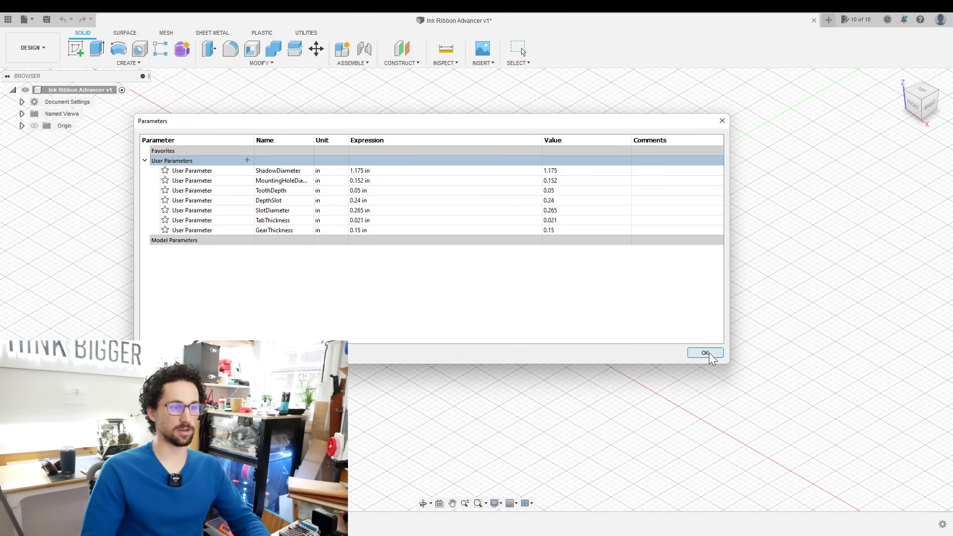
left_click(706, 353)
Sketch a circle centred on the origin of the ground plane, its diameter set by a parameter
key("s")
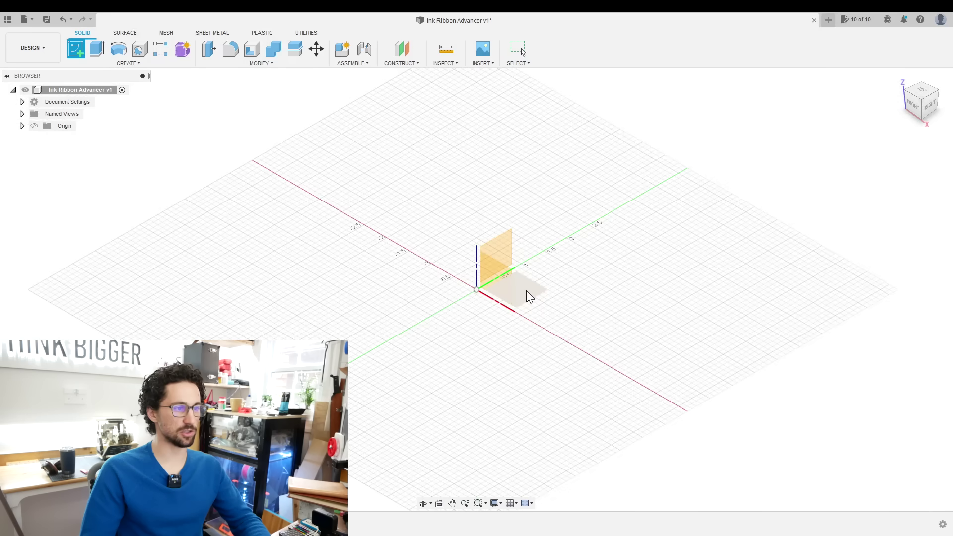
left_click(526, 276)
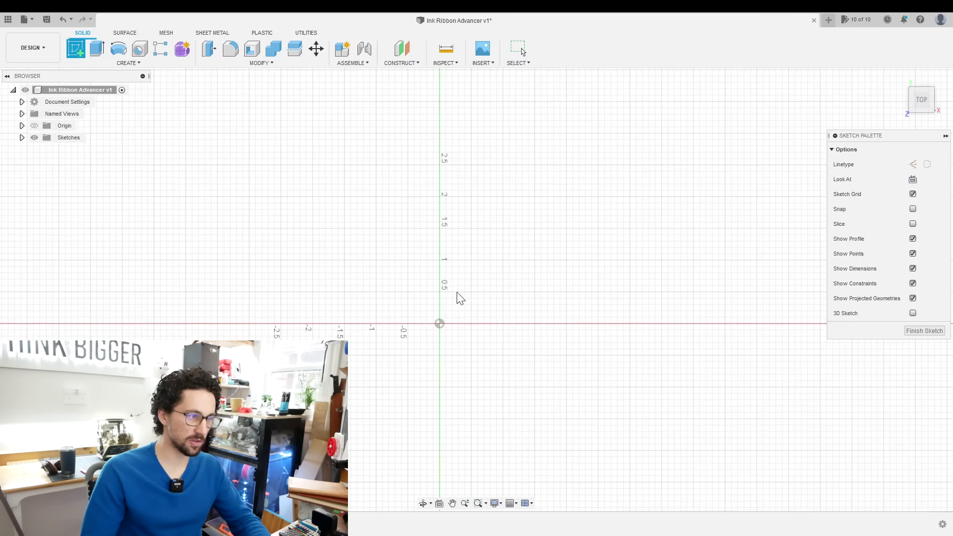
key("c")
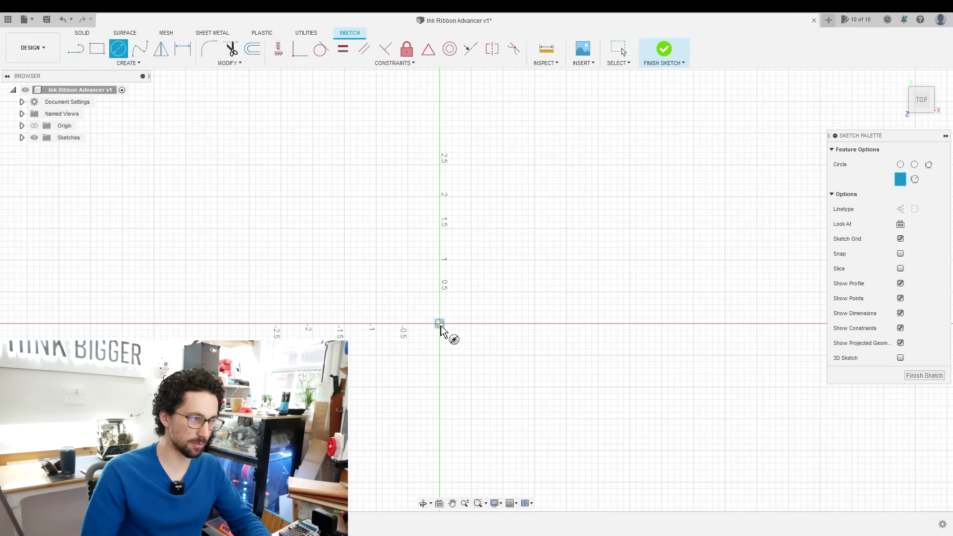
left_click(440, 324)
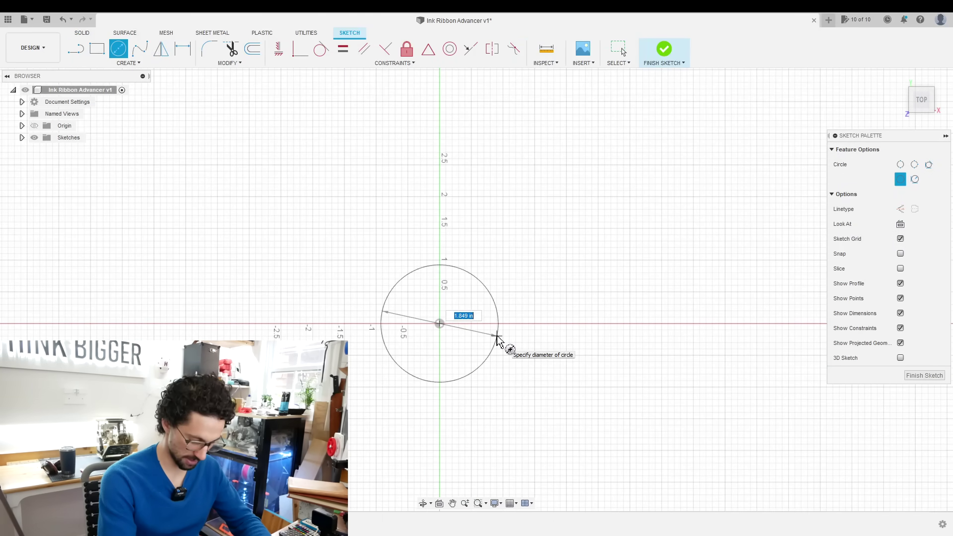
type("ScrewDiameter")
key("Return")
key("Tab")
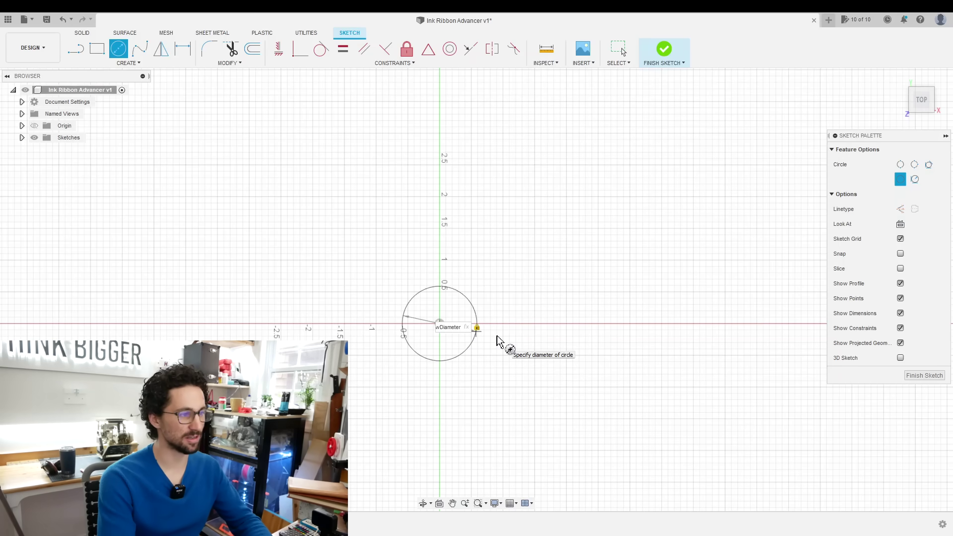
key("Return")
key("Escape")
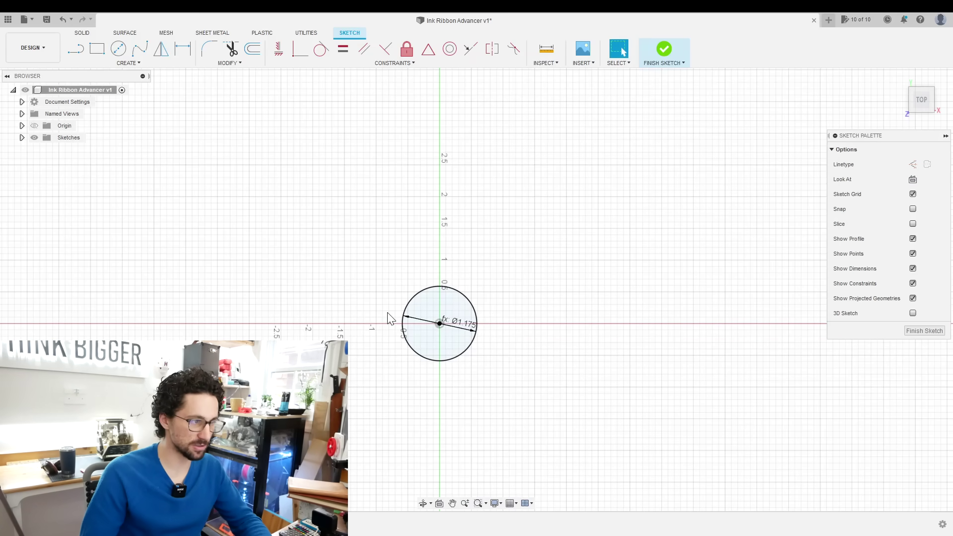
Extrude the circle by GearThickness into a disk
scroll(395, 347, "up", 4)
mouse_move(399, 376)
middle_mouse_down("shift")
mouse_move(404, 344)
mouse_move(549, 336)
middle_mouse_up("shift")
right_click(549, 336)
left_click(571, 379)
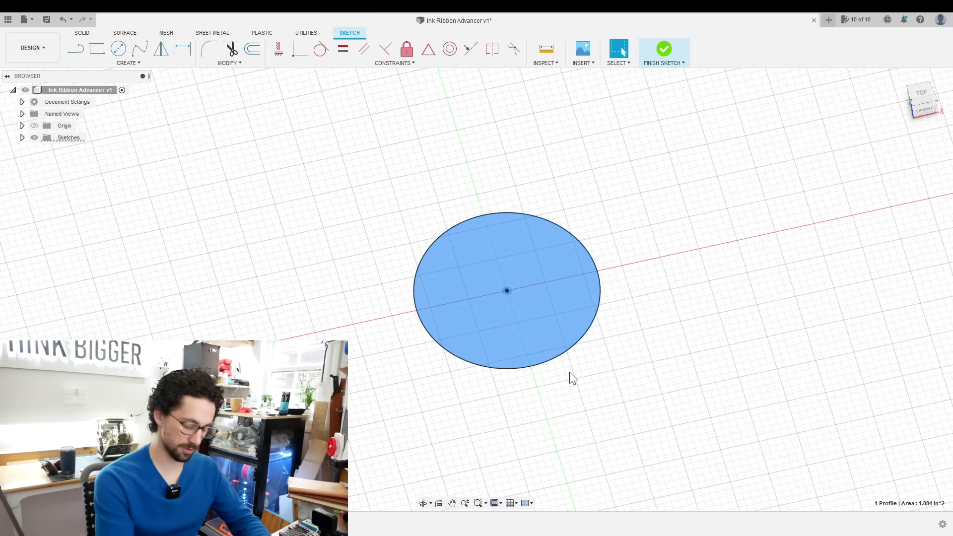
type("eGearThickness")
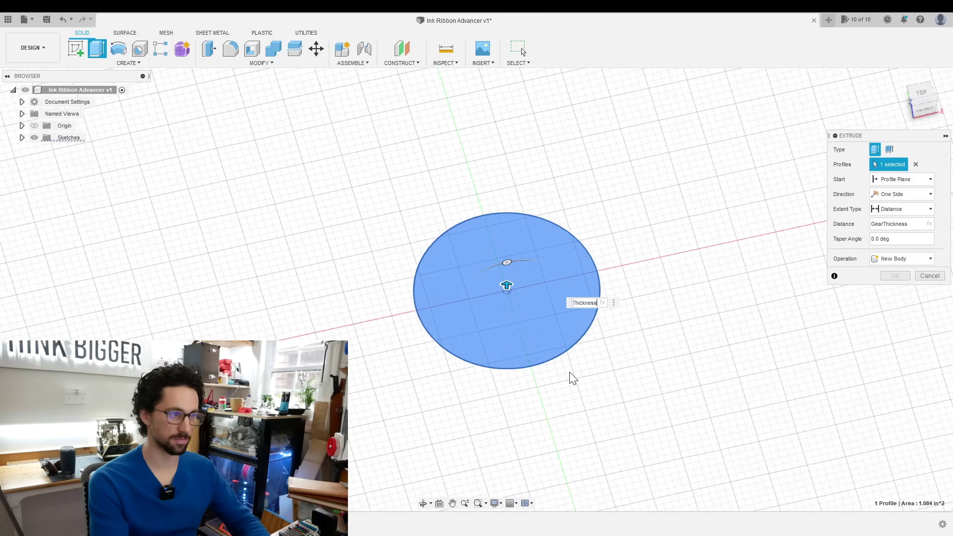
key("Return")
Sketch a PivotDiameter circle at the disk's top-face centre and extrude it by the Pivot height parameter
middle_click_drag(570, 376, 383, 149, "shift")
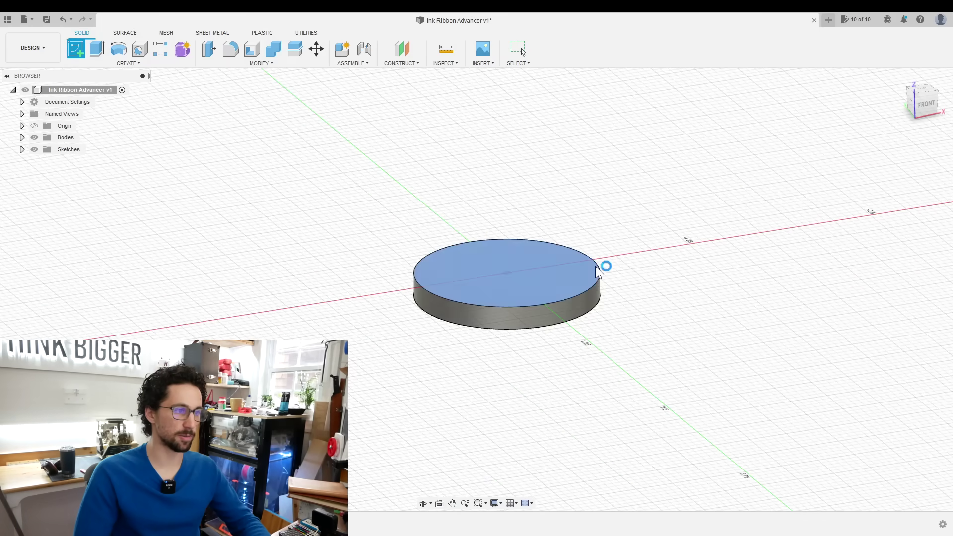
left_click(595, 267)
key("c")
left_click(414, 243)
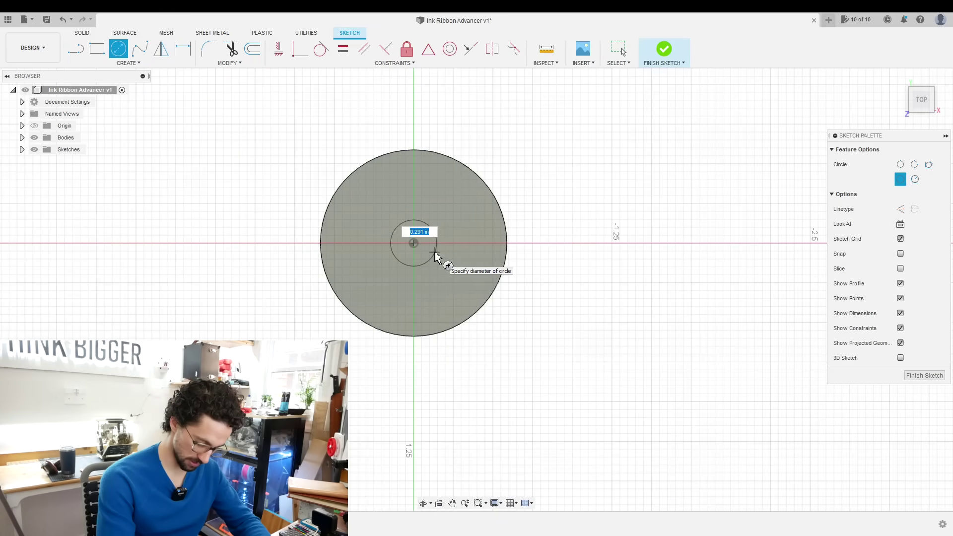
type("PivotDiameter")
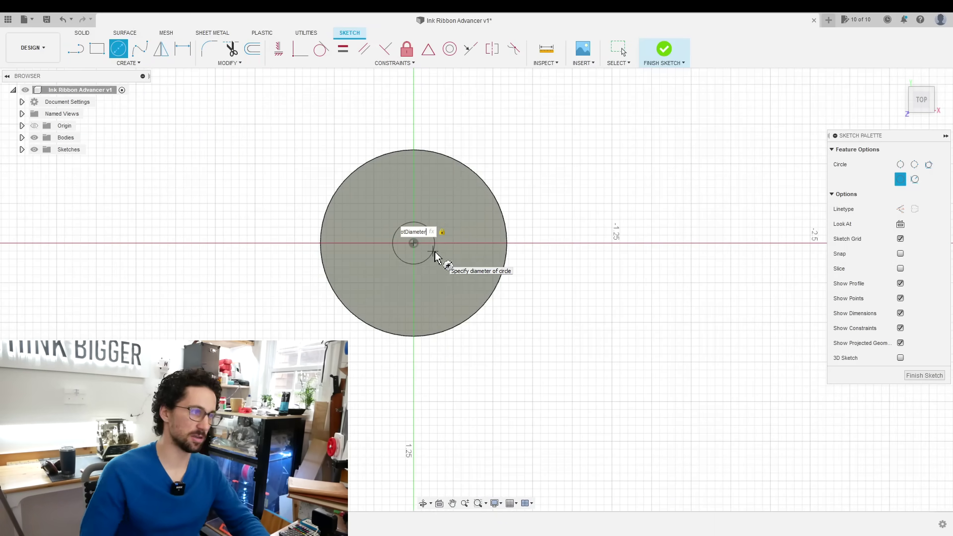
key("Return")
key("e")
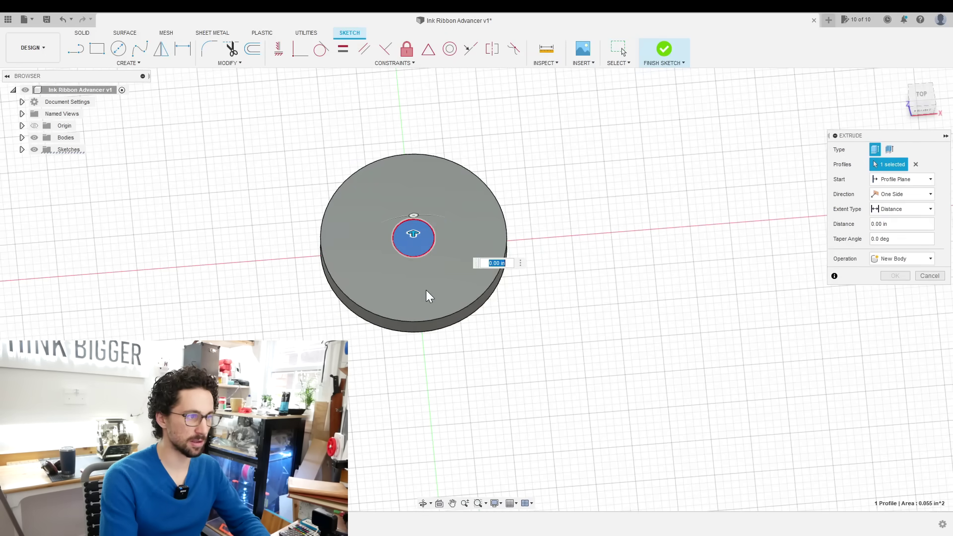
type("Pivot")
key("Down")
Finish the boss extrusion and sketch vertical and horizontal lines across the hub circle
key("Return")
key("Return")
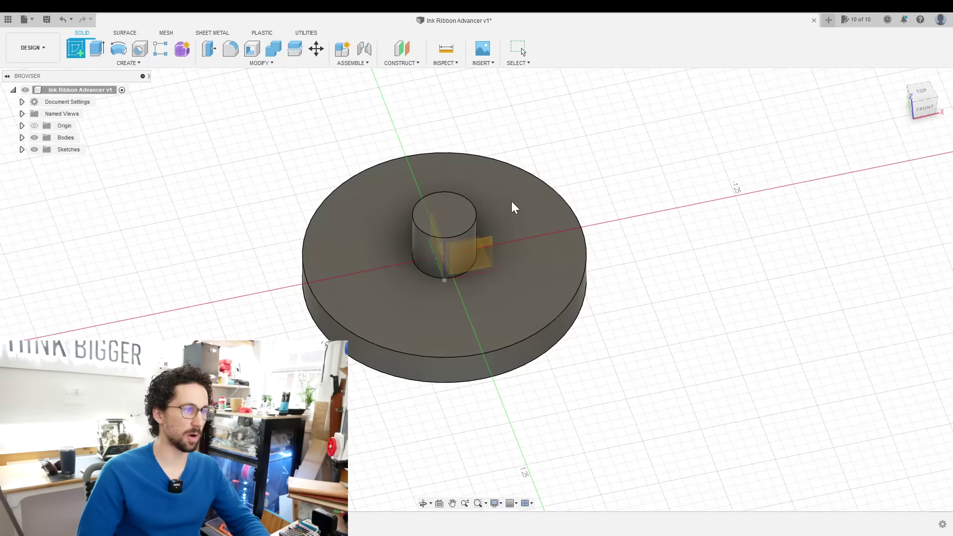
left_click(462, 207)
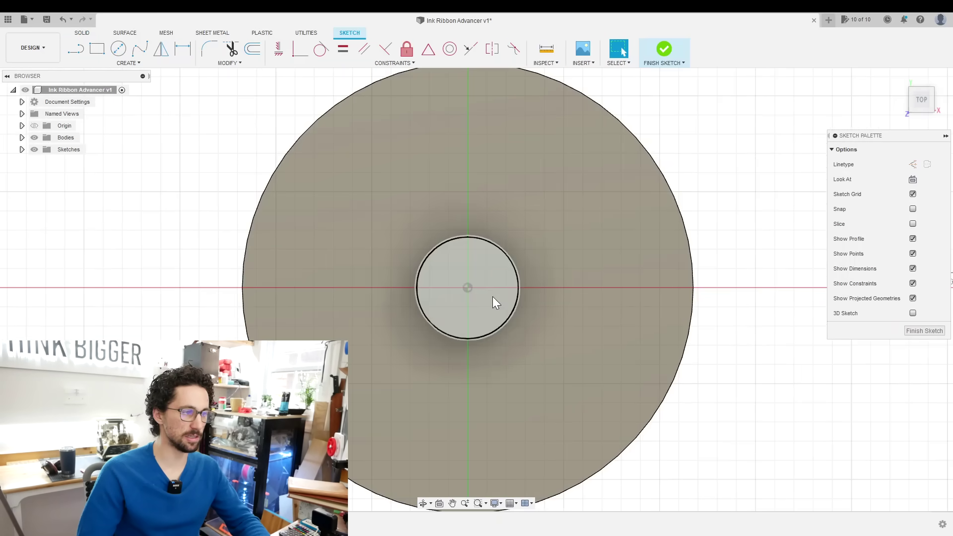
left_click(467, 288)
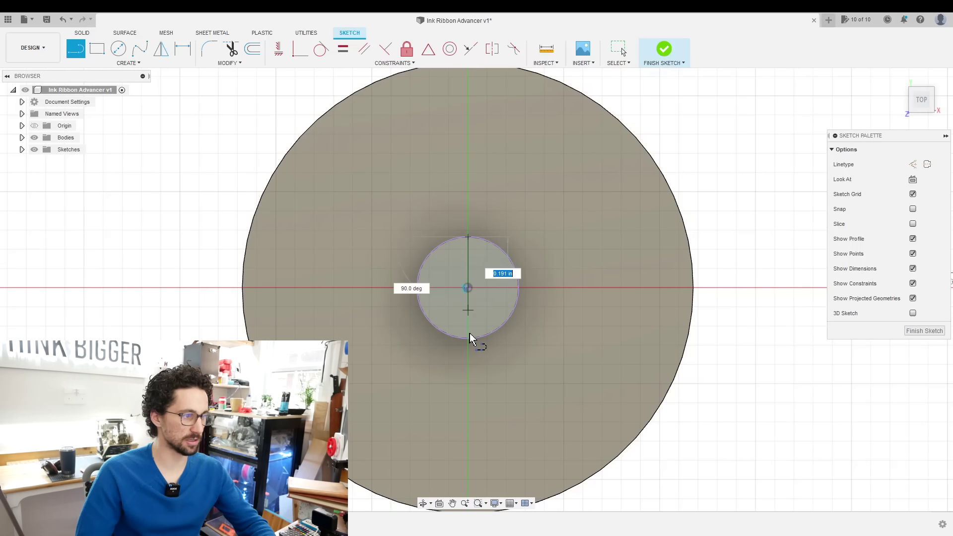
left_click(468, 338)
left_click(414, 289)
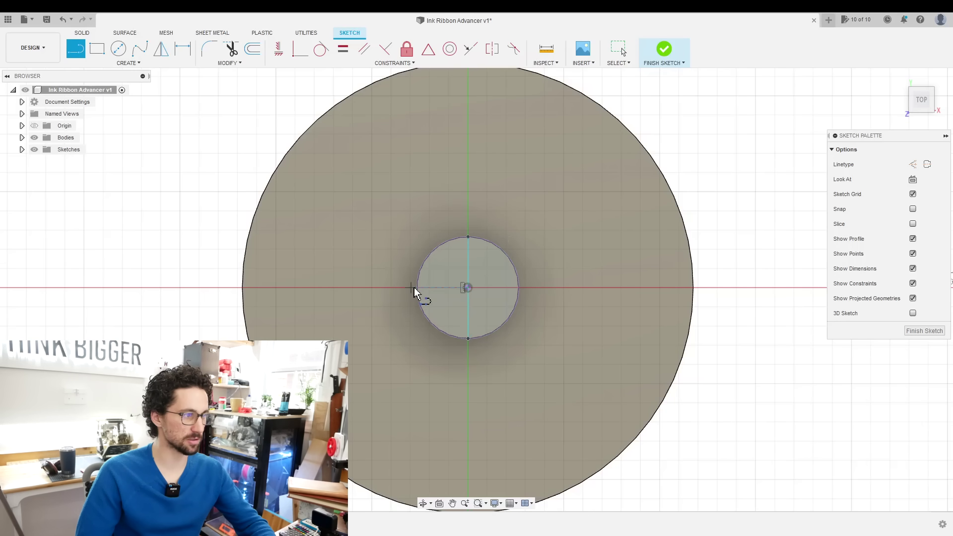
left_click(519, 288)
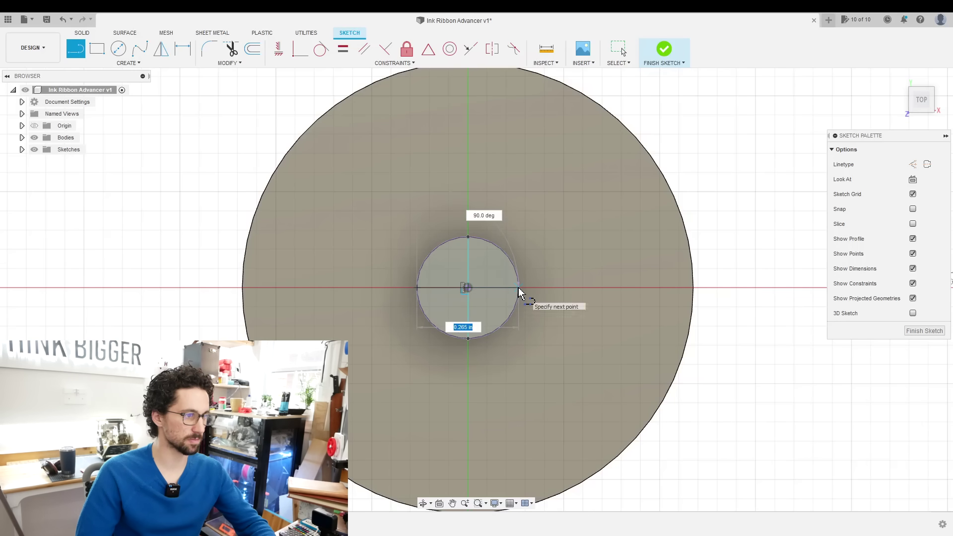
key("Escape")
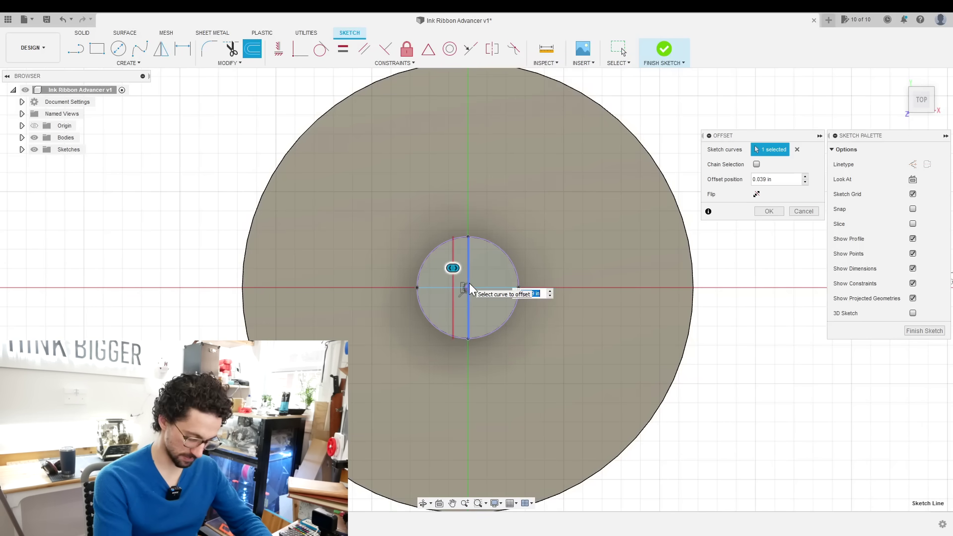
Offset the vertical line by TabThickness and begin a matching offset on the other side
type("TabThickness")
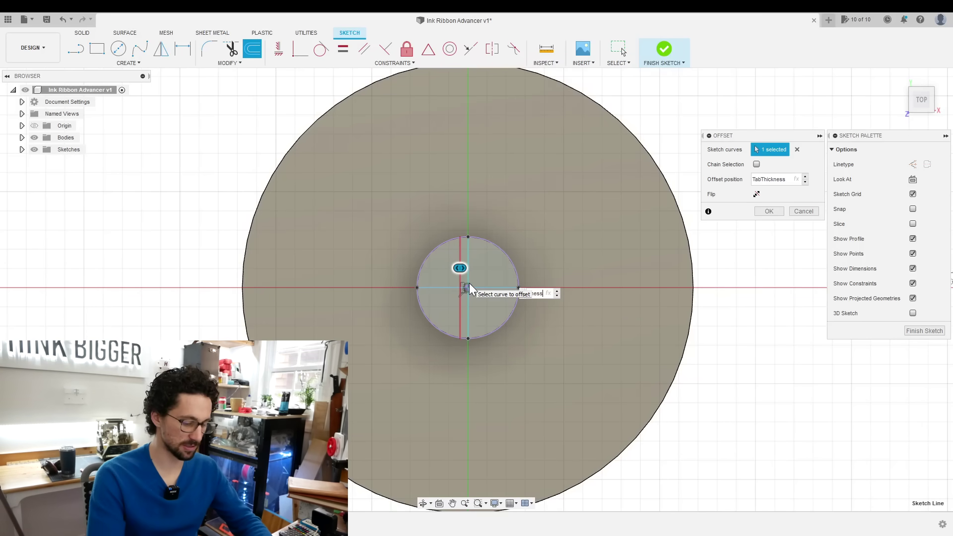
key("Return")
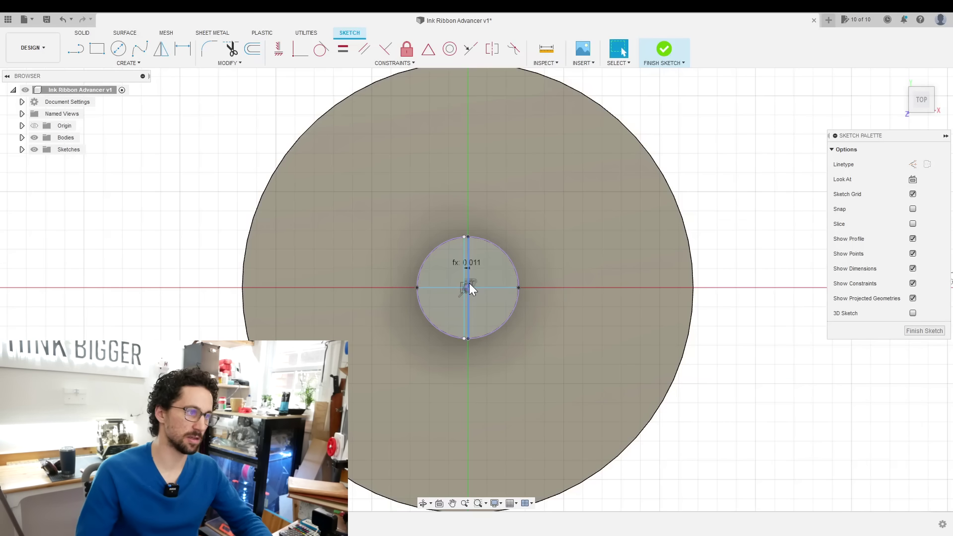
left_click(468, 277)
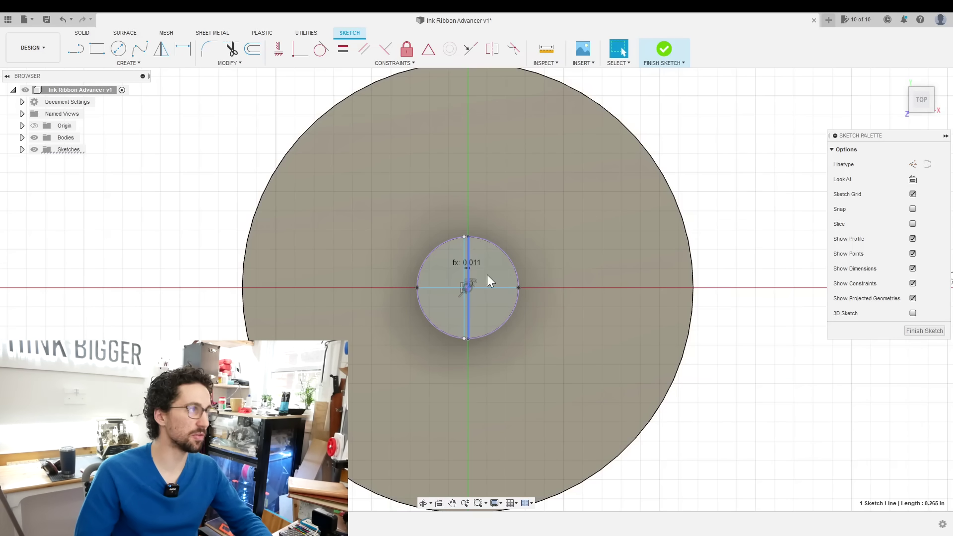
left_click(251, 48)
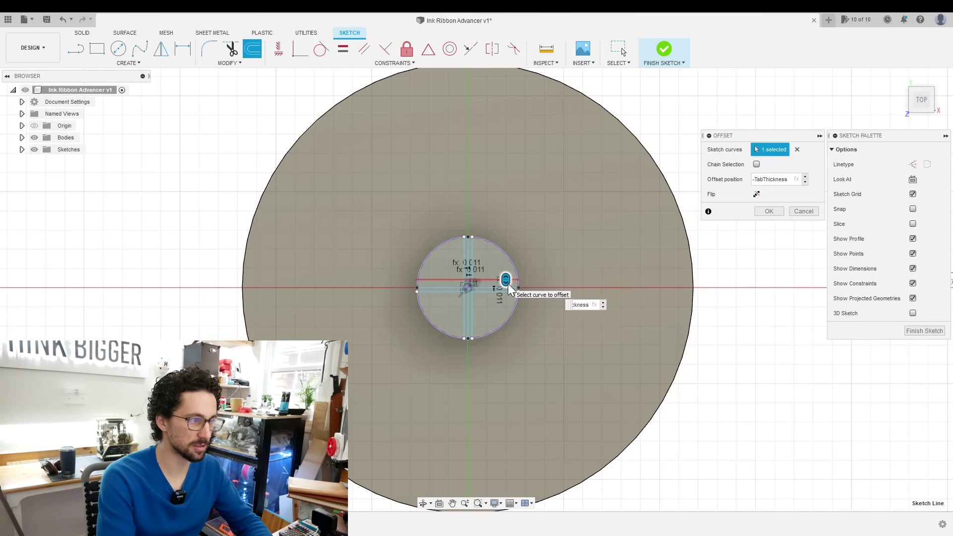
Commit the -TabThickness offset and select the four slot profiles to extrude as cuts
key("Return")
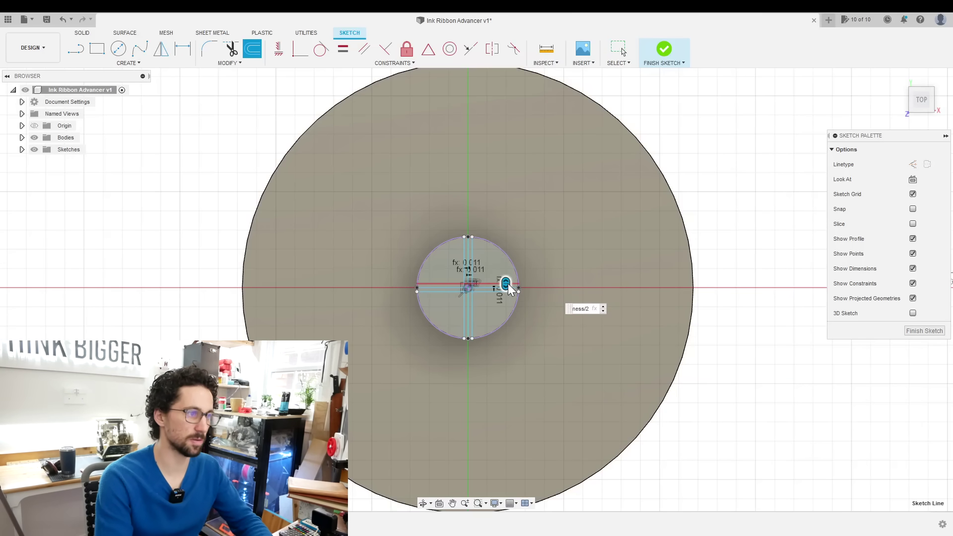
scroll(507, 284, "up", 3)
left_click(512, 245)
left_click(512, 235, "shift")
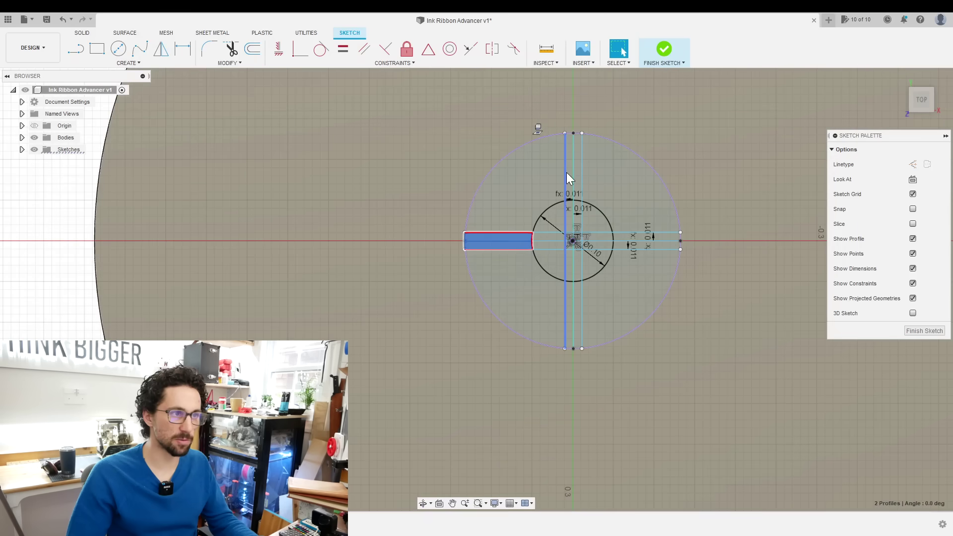
left_click(567, 172, "shift")
left_click(578, 168, "shift")
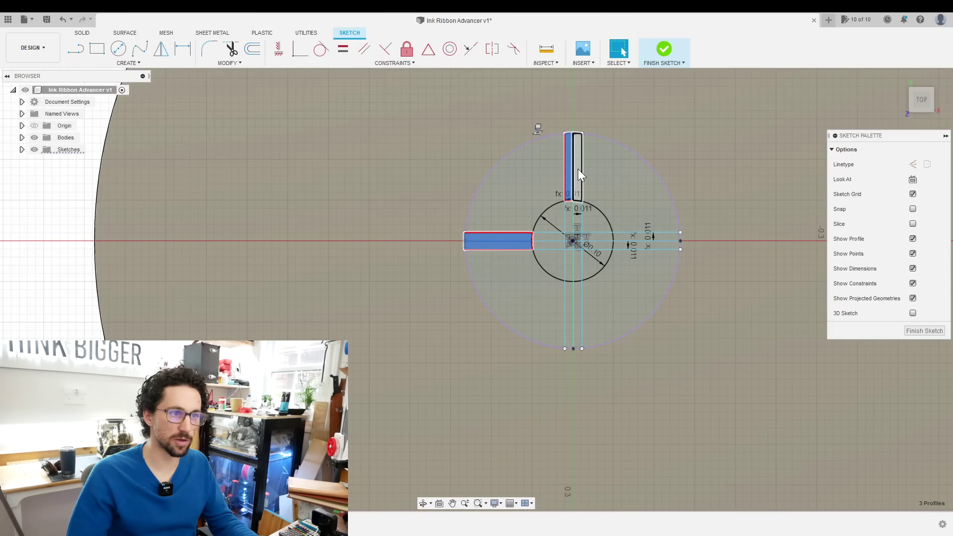
left_click(667, 236, "shift")
left_click(670, 246, "shift")
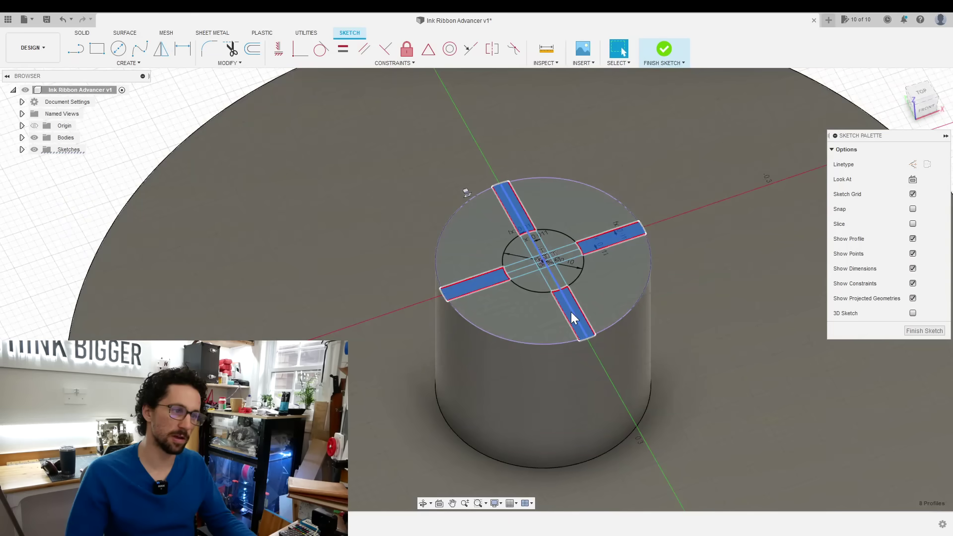
right_click(572, 317)
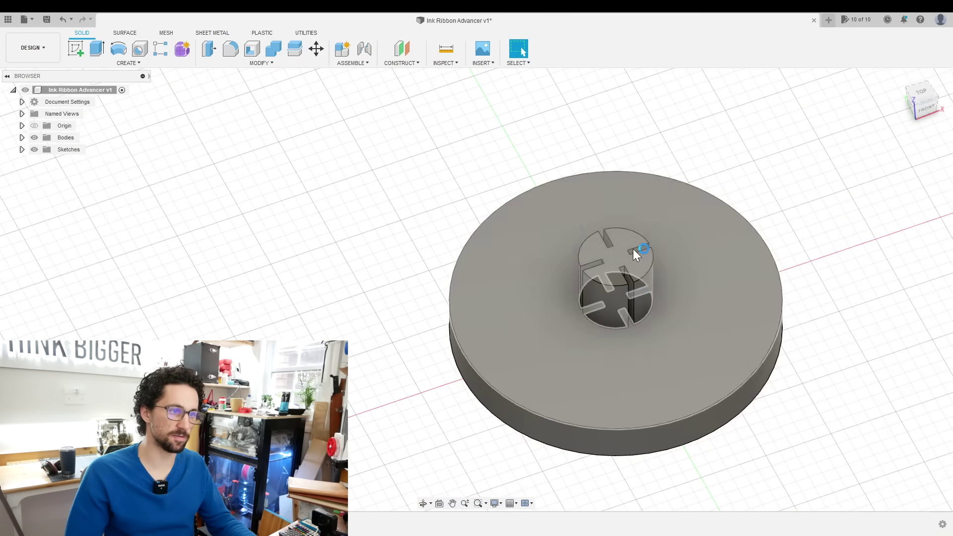
Sketch on the disc's underside and extrude the small central circle by dragging its distance
middle_click_drag(868, 389, 849, 308, "shift")
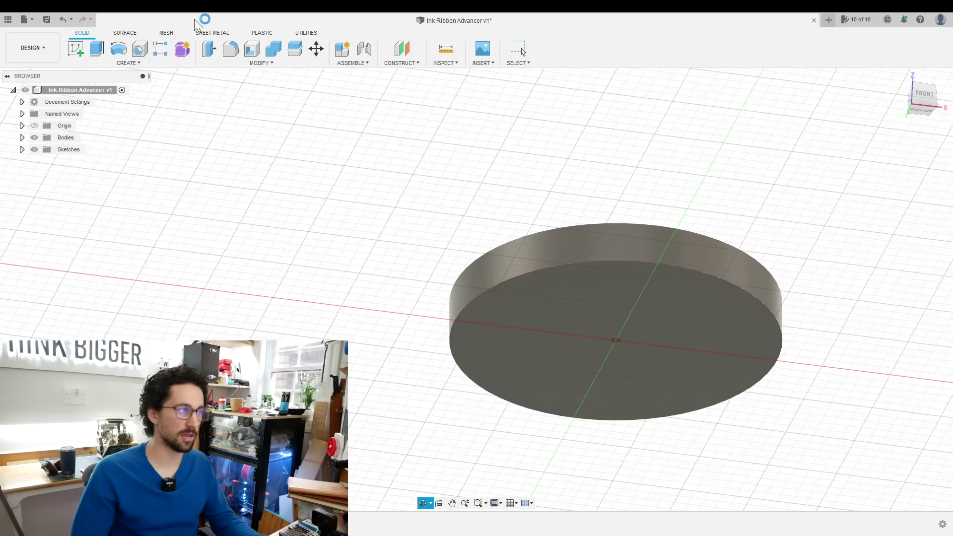
left_click(75, 48)
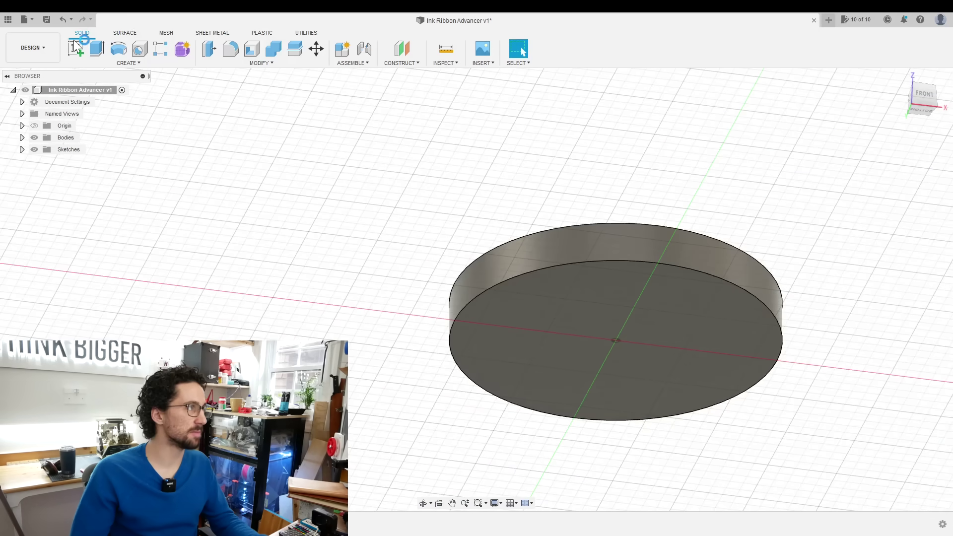
left_click(529, 281)
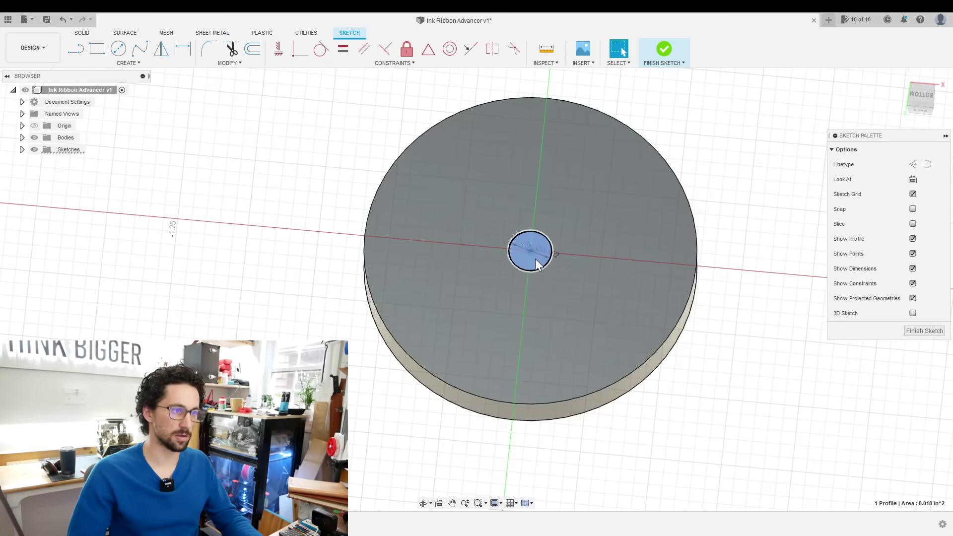
right_click(536, 263)
left_click(538, 305)
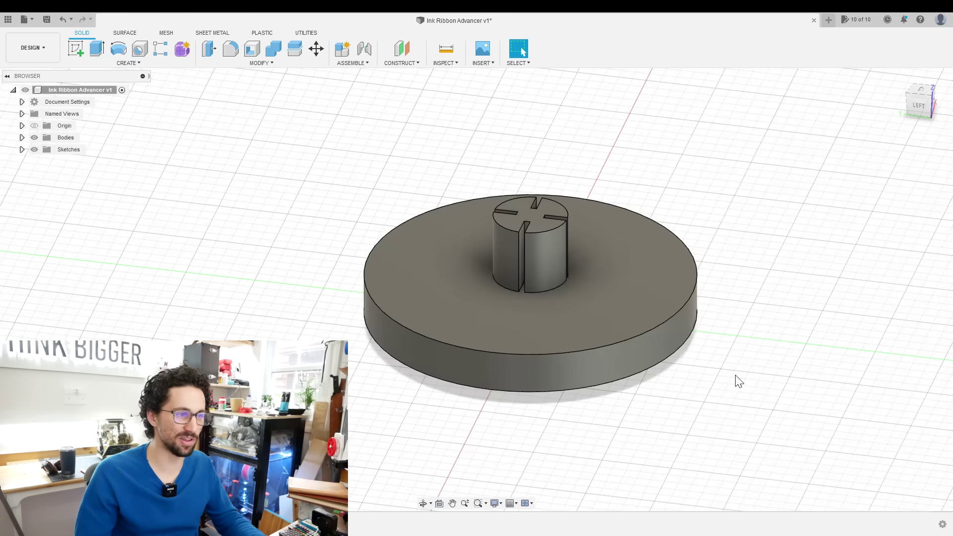
mouse_move(733, 379)
middle_mouse_down("shift")
mouse_move(748, 392)
mouse_move(734, 400)
mouse_move(740, 419)
middle_mouse_up("shift")
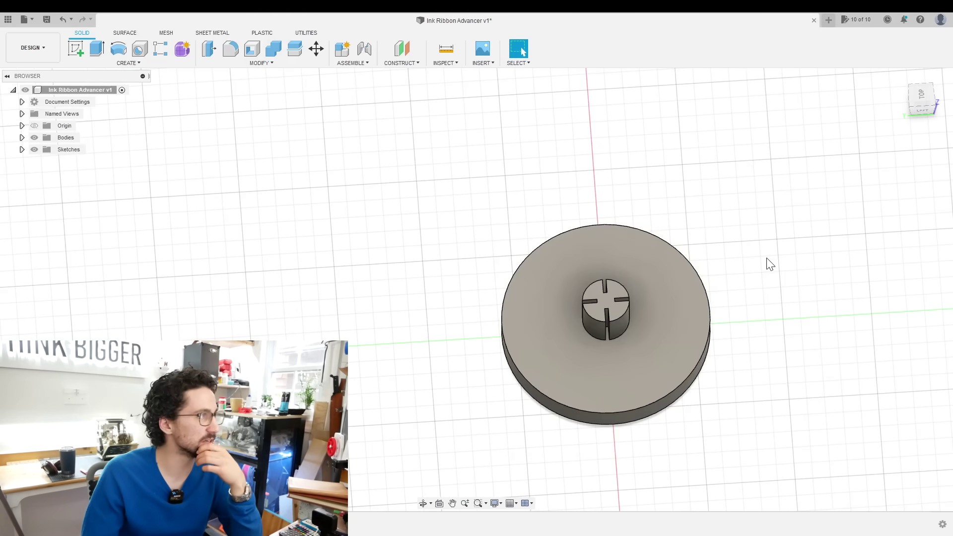
Start a sketch on the disc's top face and zoom in on it
left_click(76, 48)
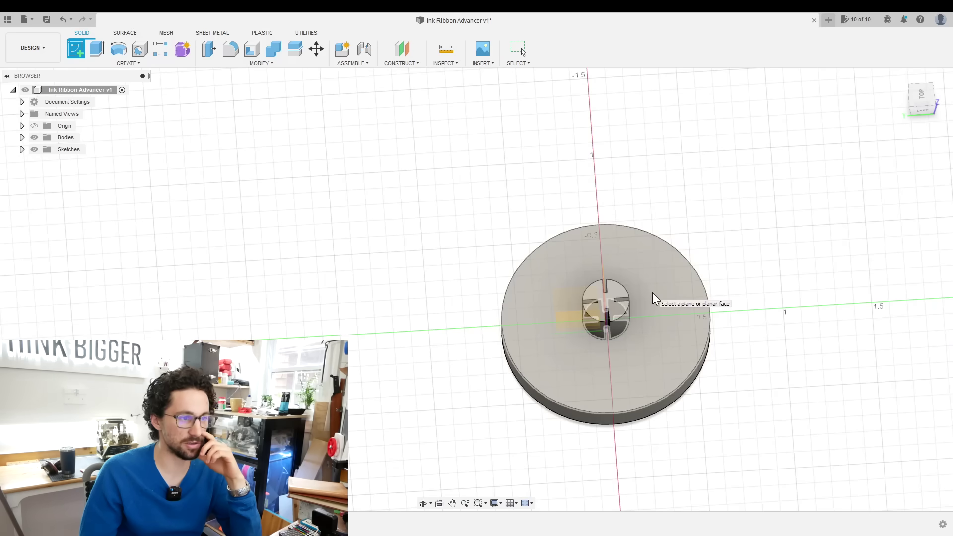
left_click(659, 294)
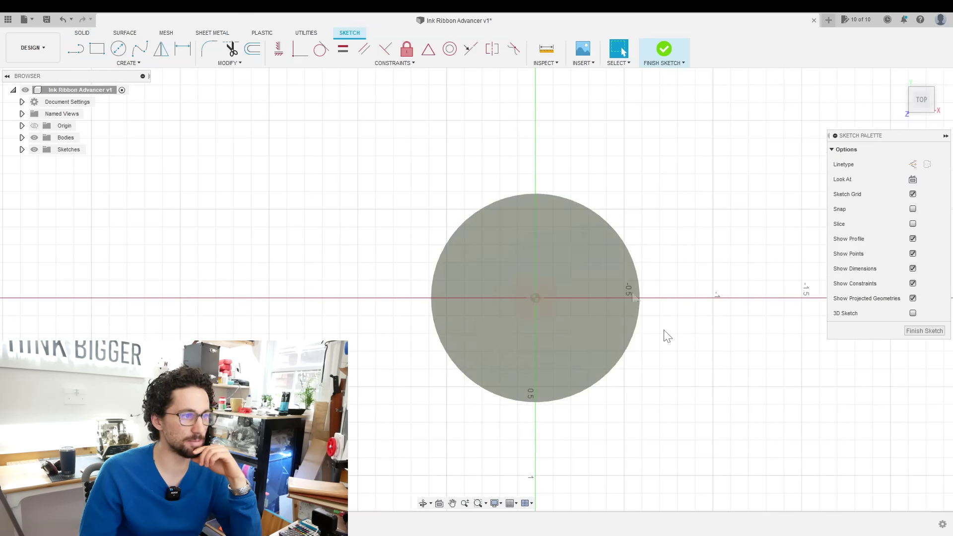
scroll(464, 182, "up", 3)
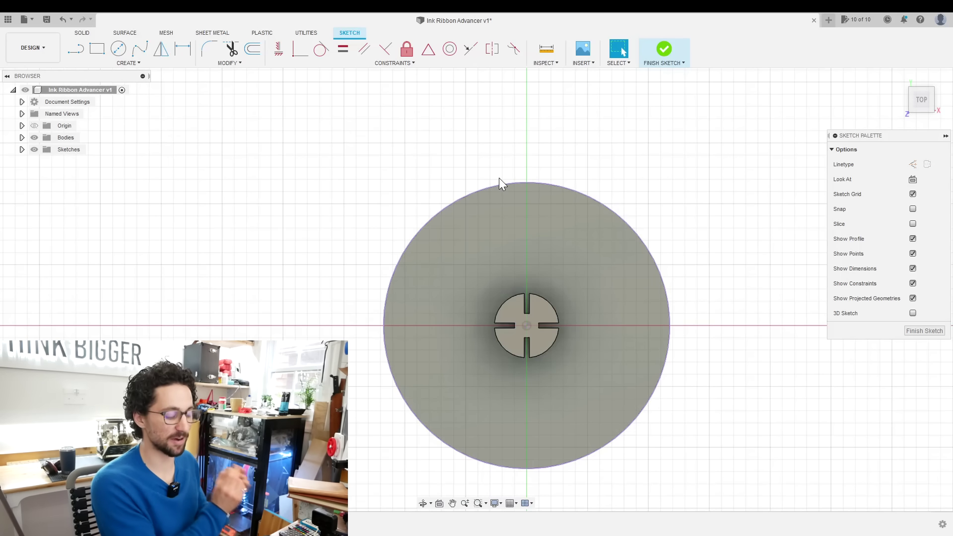
Draw a ToothDepth-long line inward from the disc's top edge
key("l")
left_click(528, 183)
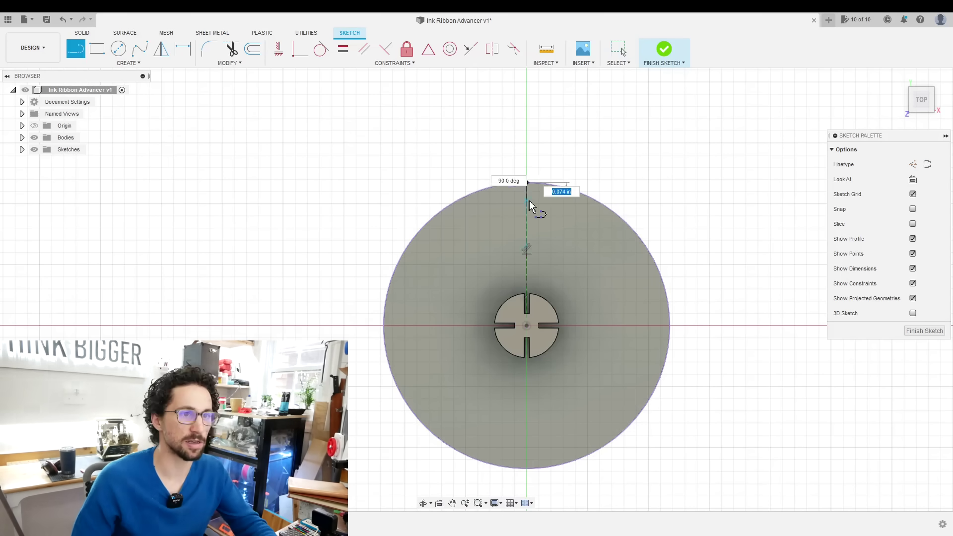
type("ToothDepth")
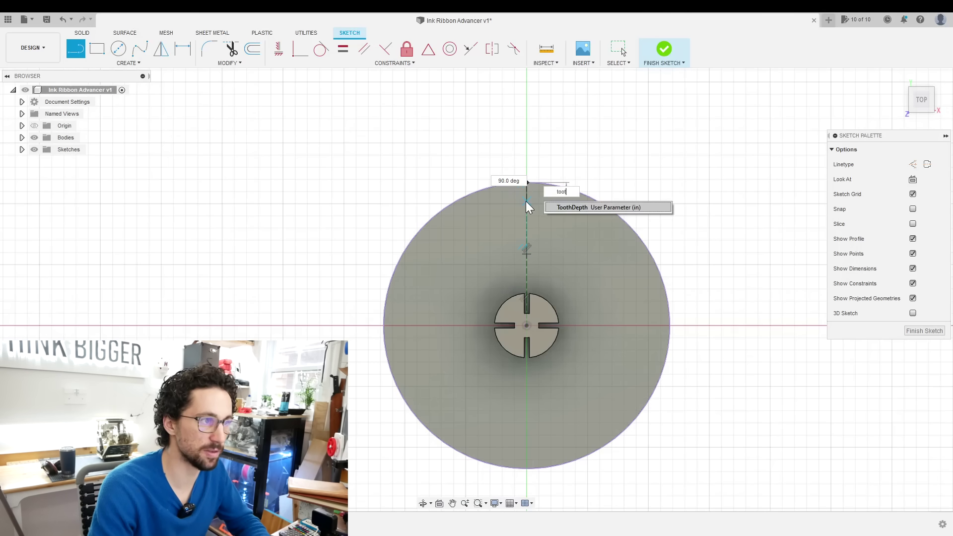
key("Tab")
left_click(527, 206)
key("Escape")
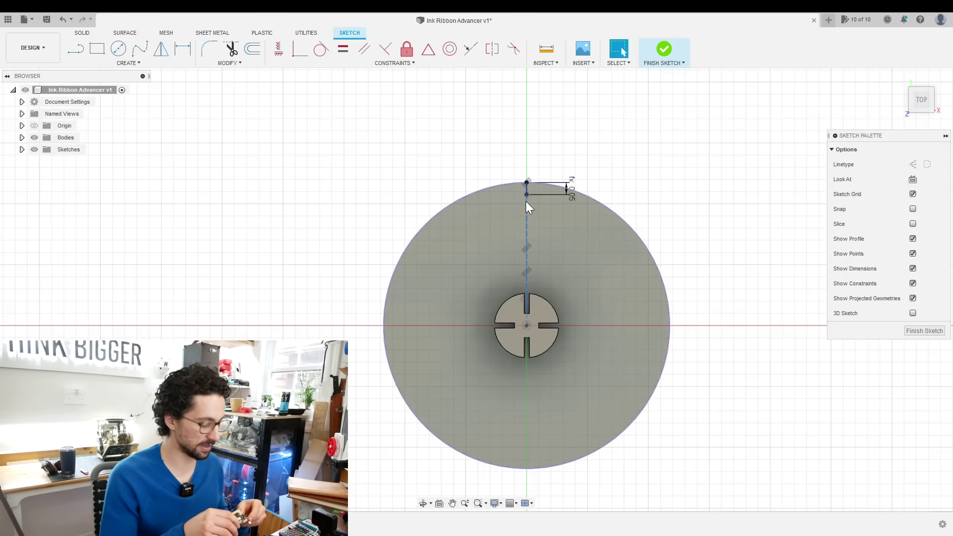
Draw a concentric 1.075-inch circle through the line's end, 0.05 inside the rim
key("c")
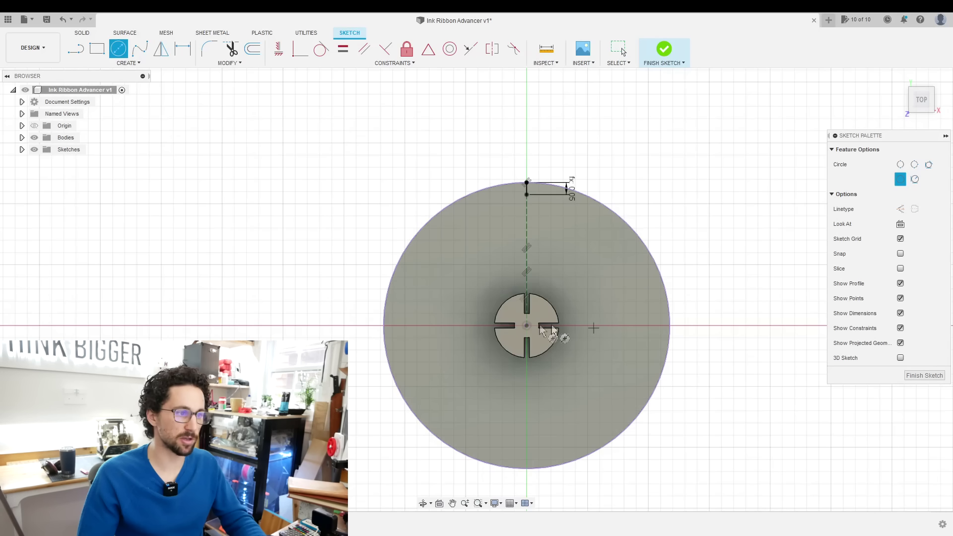
left_click(527, 195)
scroll(527, 195, "up", 3)
scroll(527, 195, "down", 2)
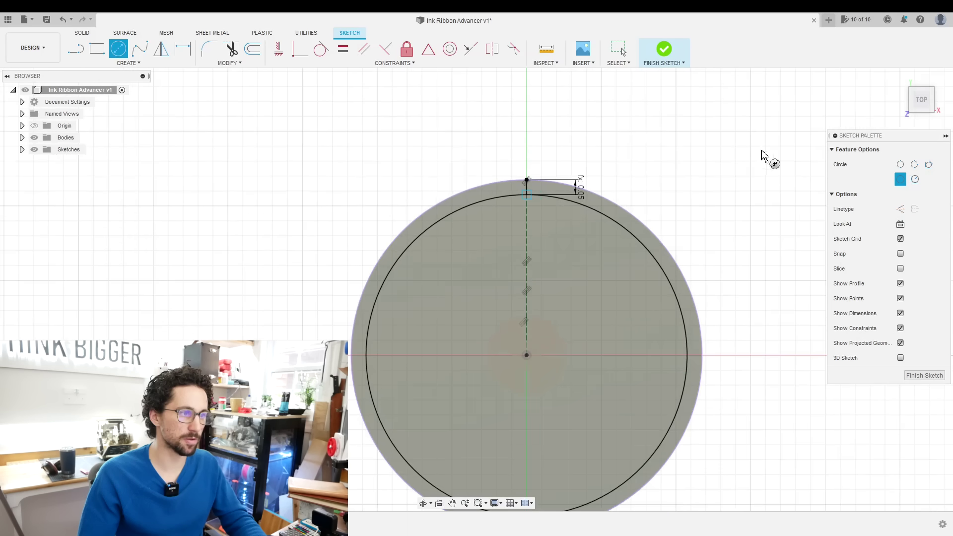
key("l")
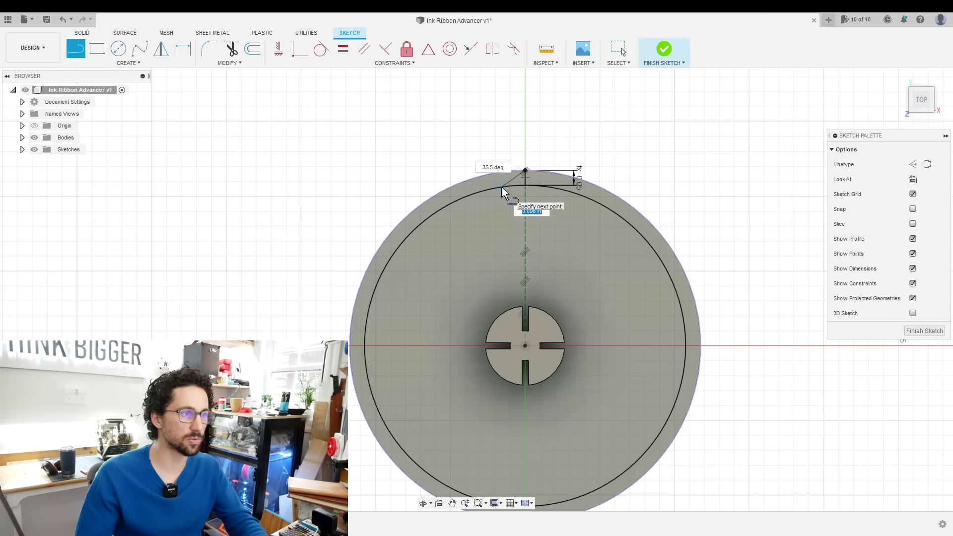
key("Escape")
scroll(296, 160, "up", 1)
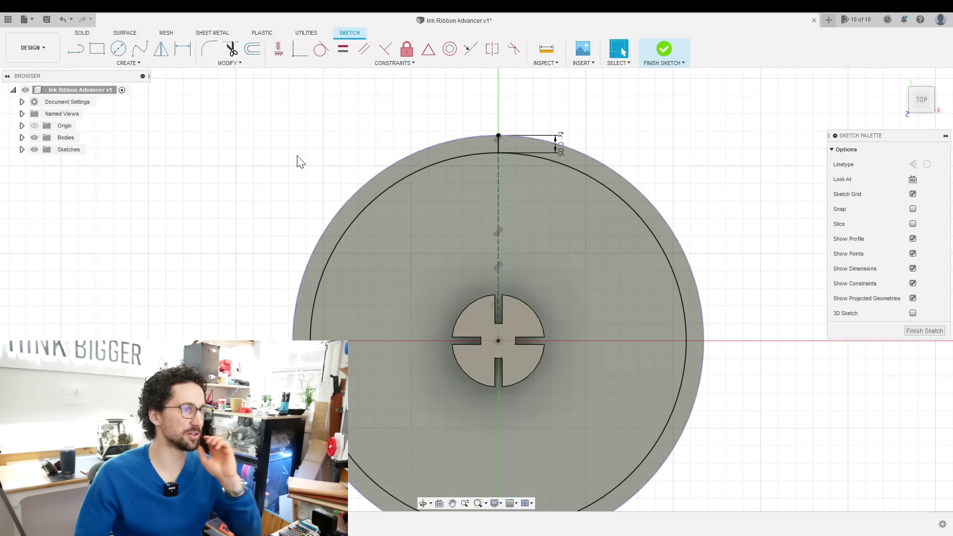
left_click(241, 64)
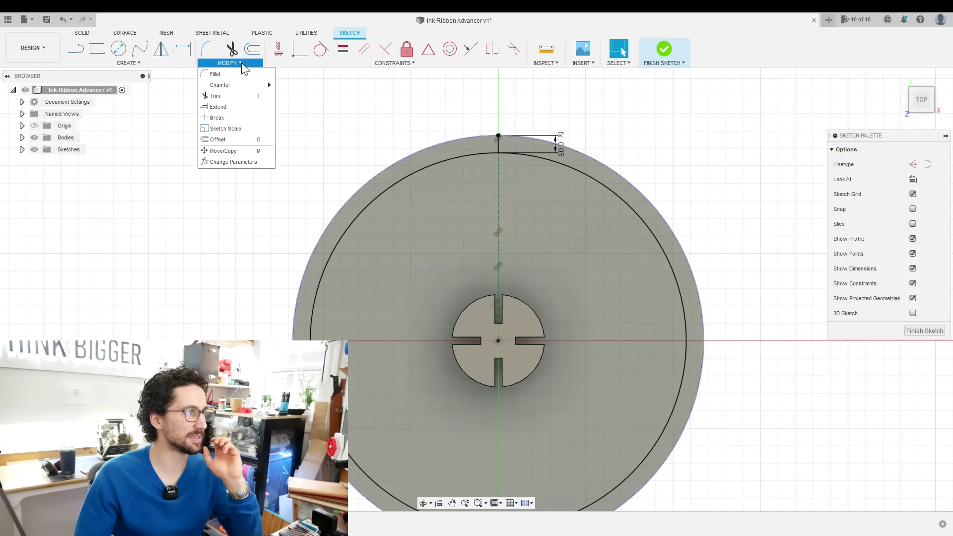
Add a ToothAngle user parameter with expression 5 in degrees
left_click(238, 162)
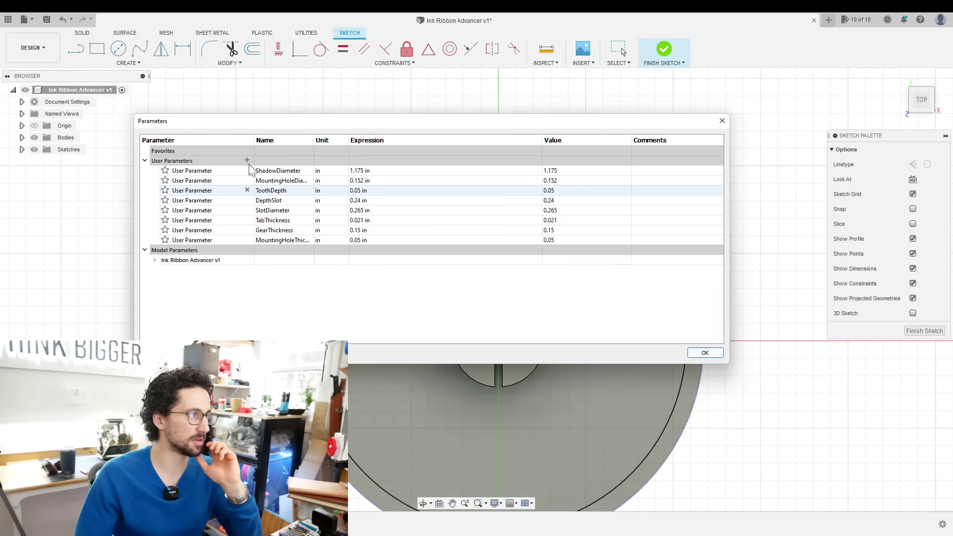
left_click(247, 160)
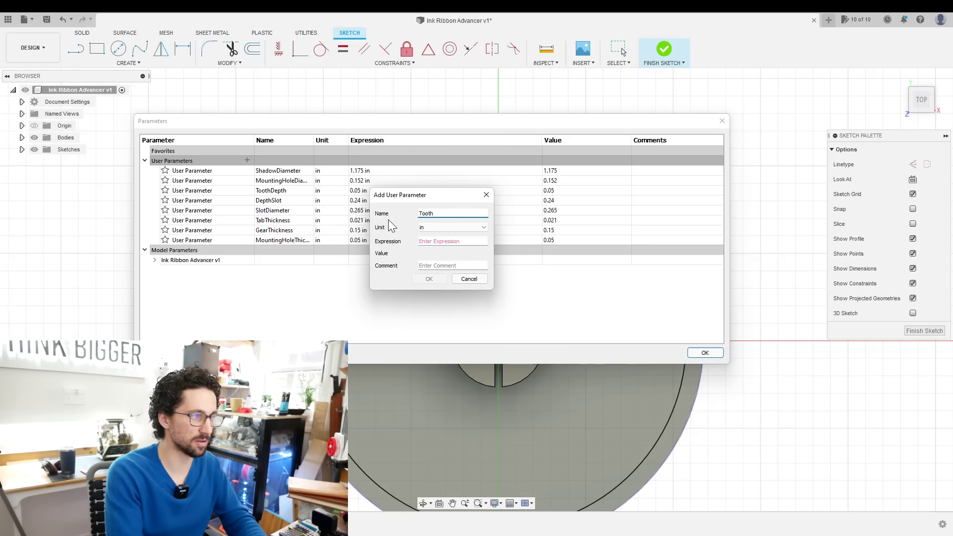
type("ToothAngle")
key("Tab")
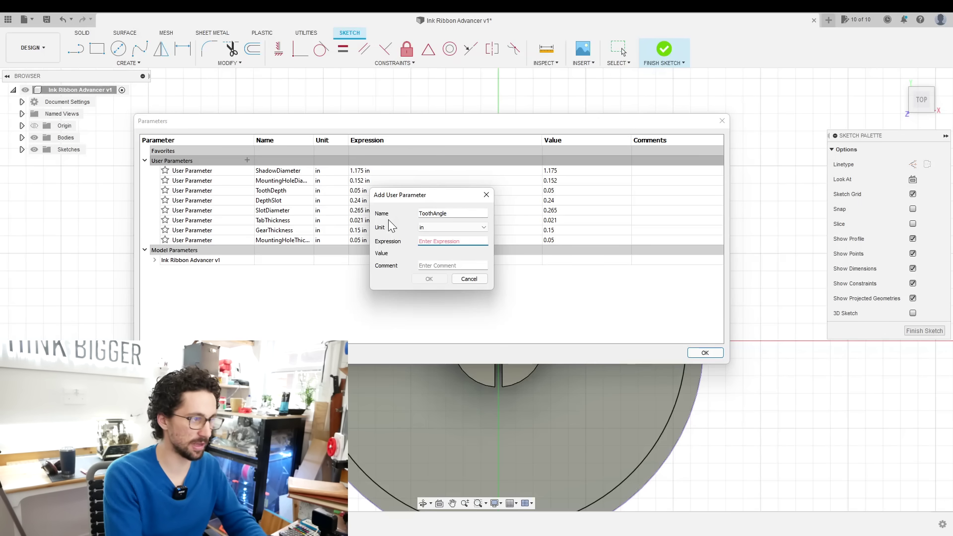
type("5")
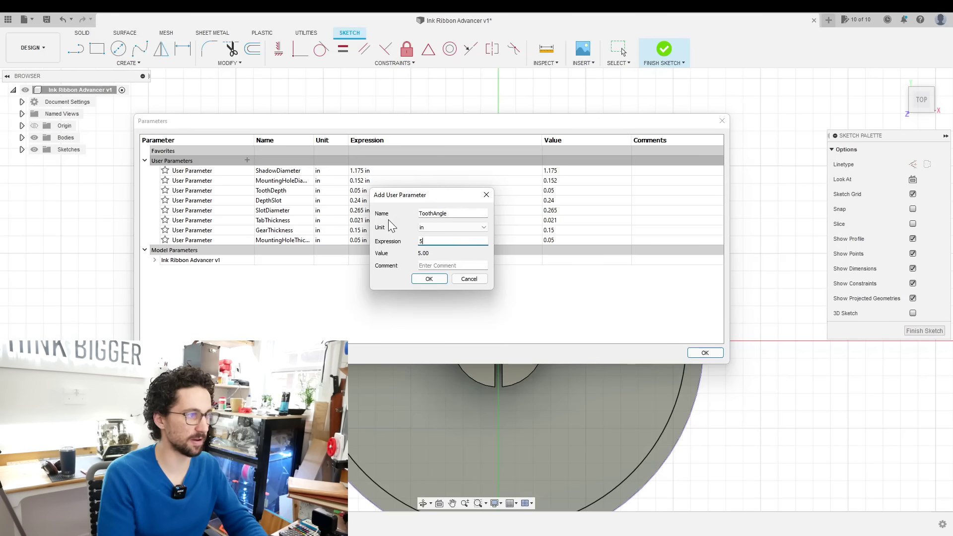
left_click(481, 229)
scroll(466, 289, "down", 3)
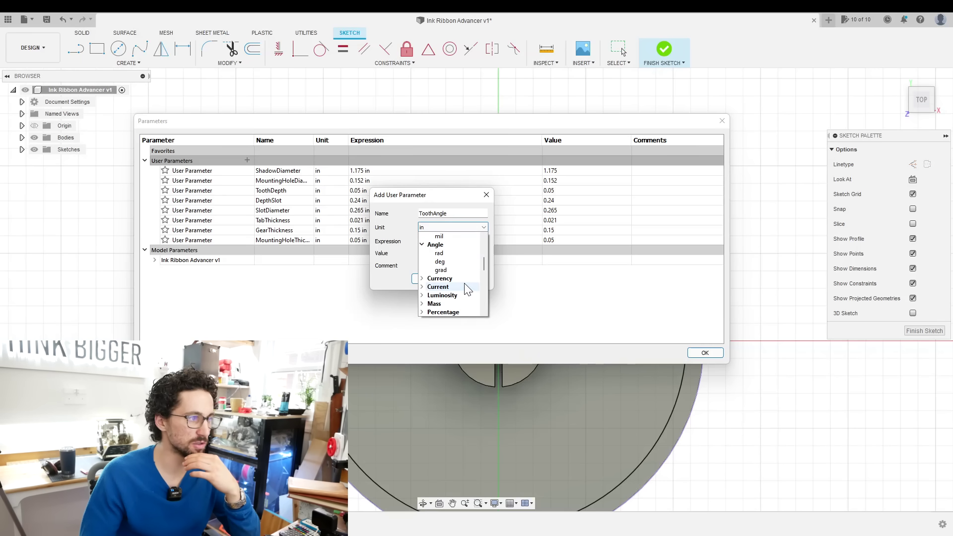
left_click(457, 266)
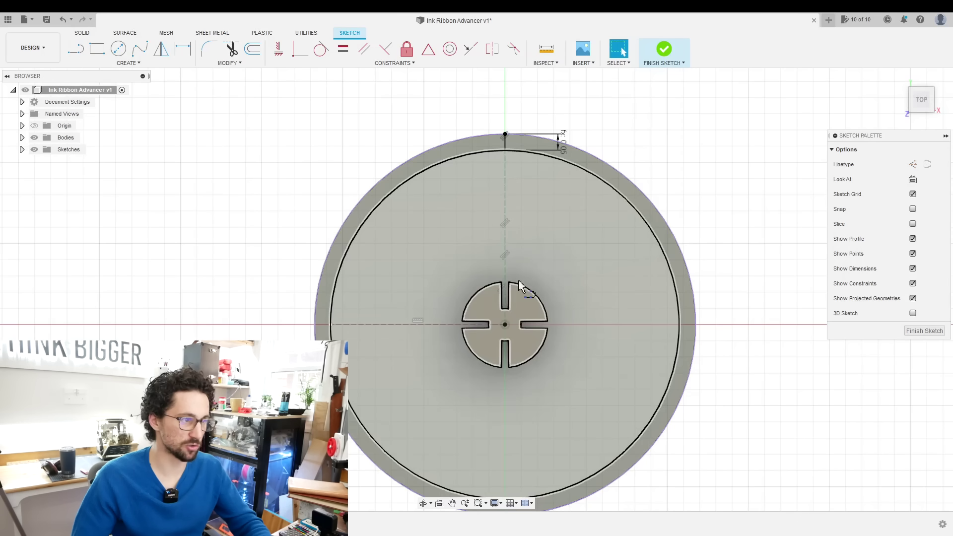
Draw a line from the gear centre at an angle of 90-ToothAngle
key("l")
left_click(505, 324)
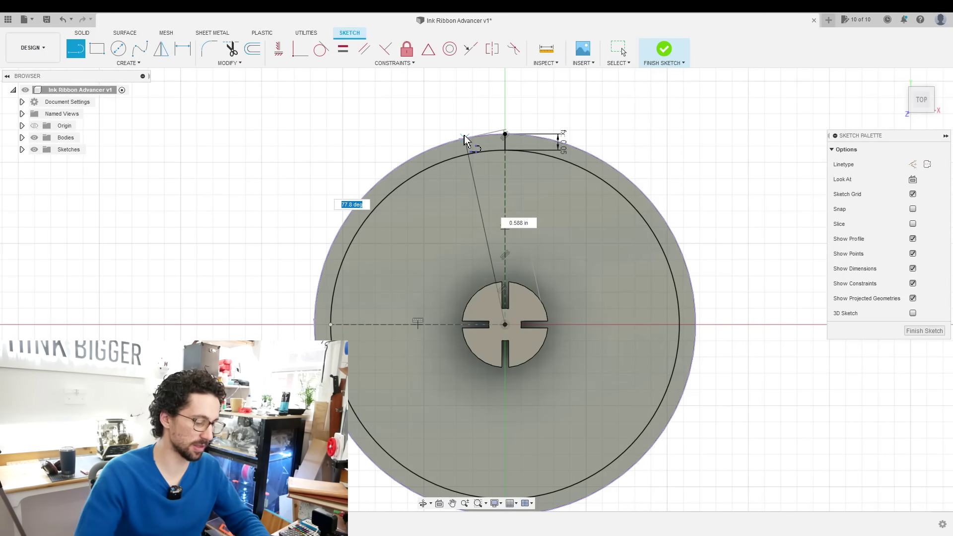
type("toothAngle")
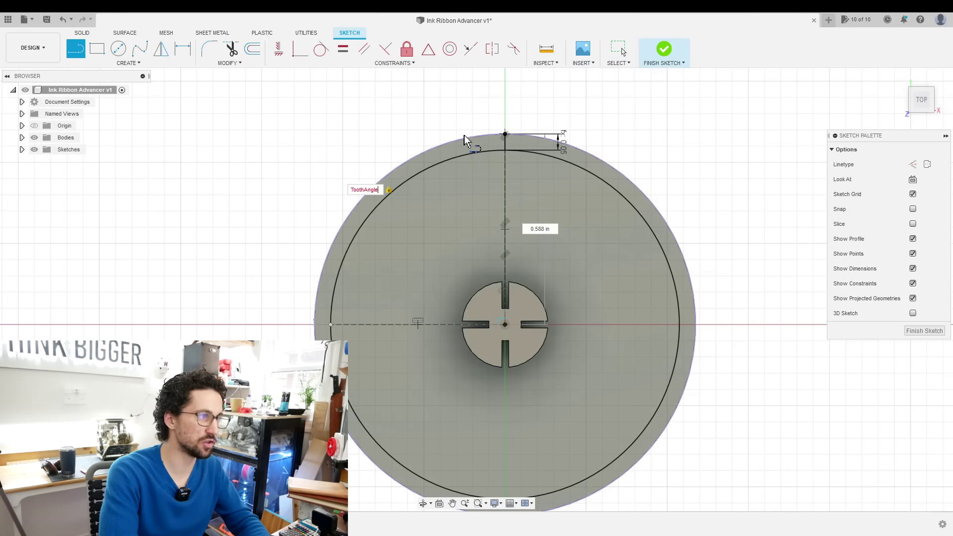
key("Tab")
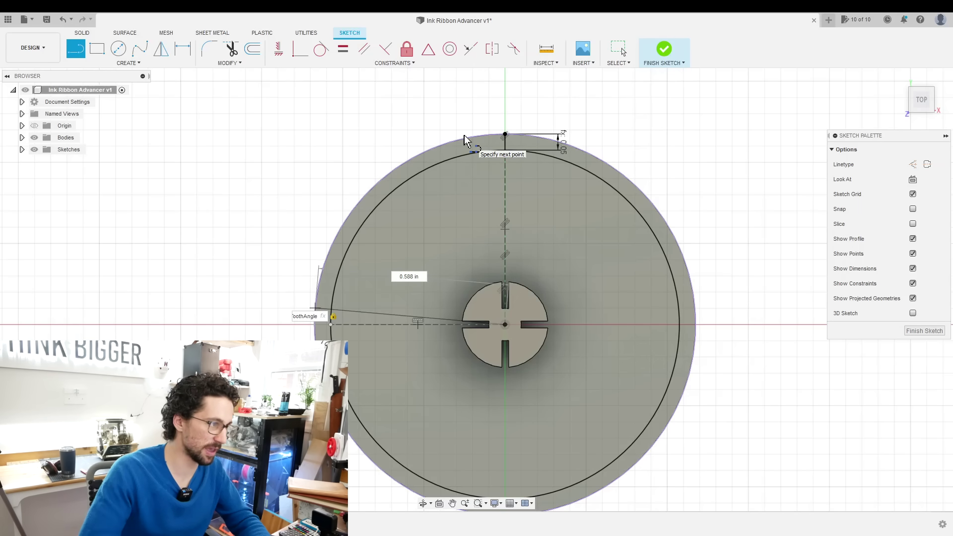
key("Tab")
type("90-")
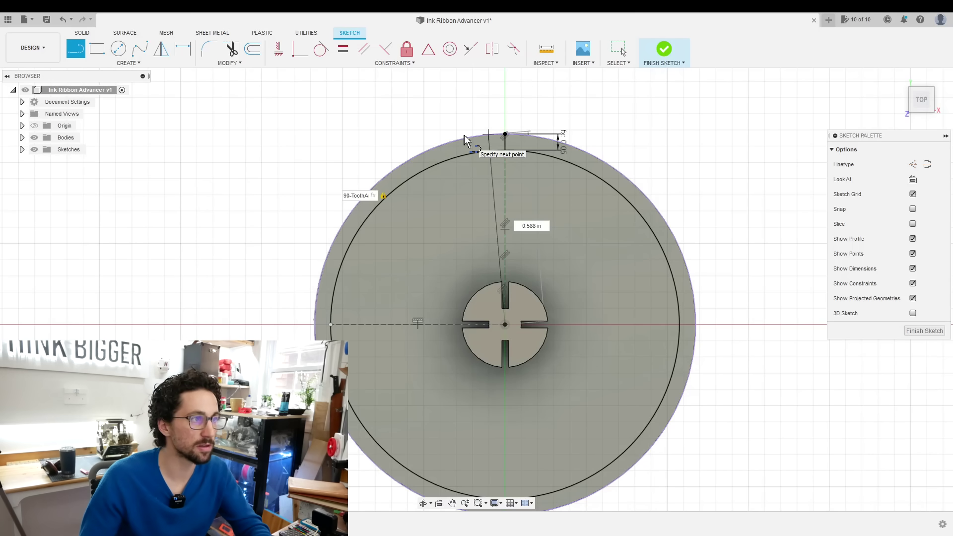
key("Return")
key("Escape")
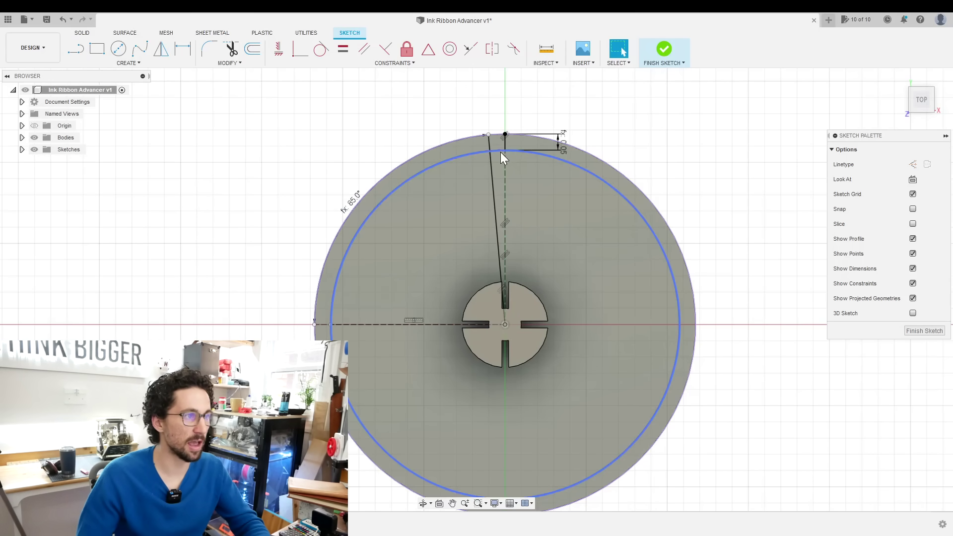
Draw the tooth edge from the rim's top point down to the inner circle
scroll(484, 129, "up", 3)
key("l")
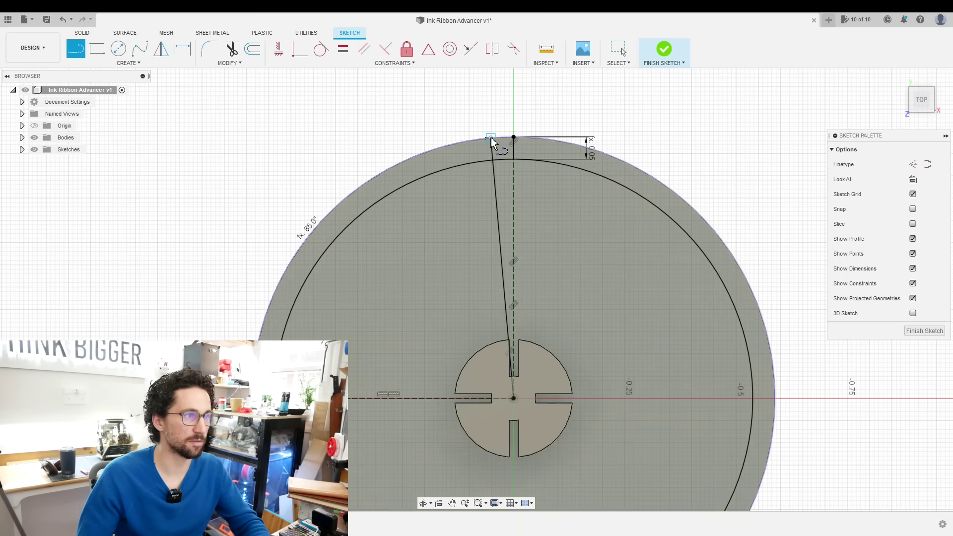
left_click(513, 137)
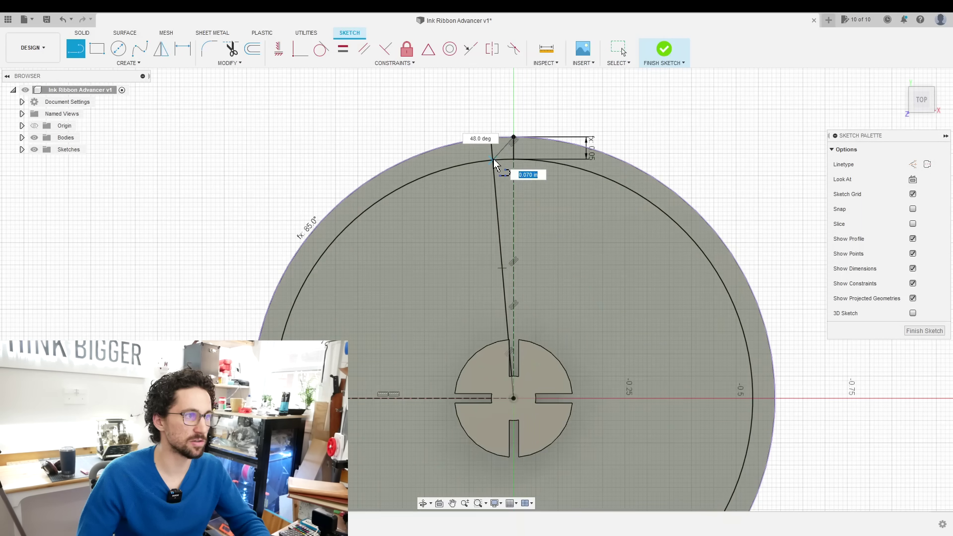
left_click(493, 159)
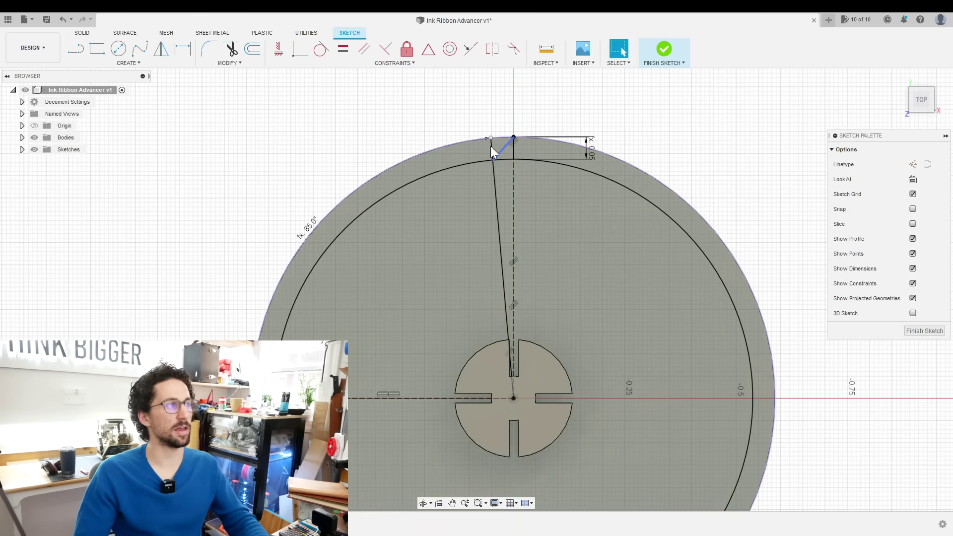
key("Escape")
Change the ToothAngle parameter to 10 deg
left_click(258, 64)
left_click(243, 165)
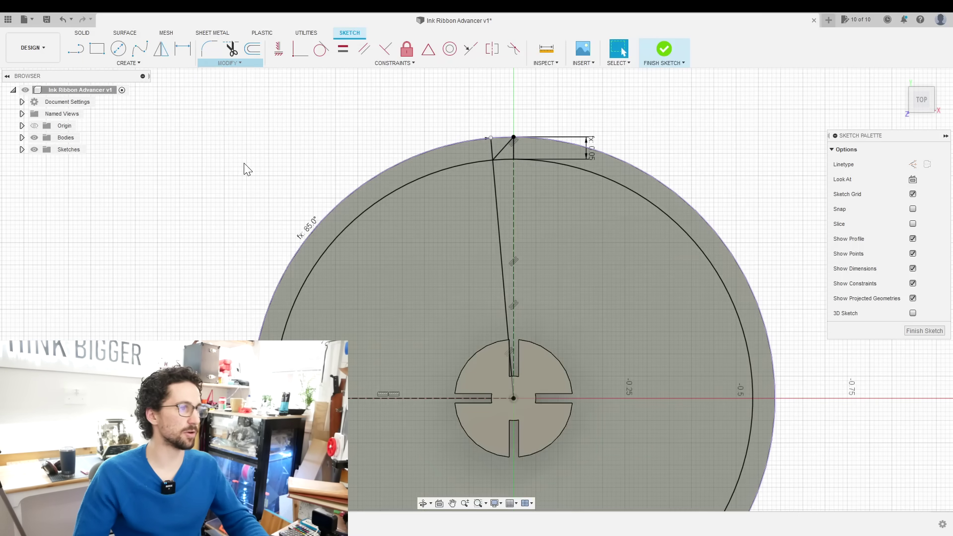
double_click(395, 416)
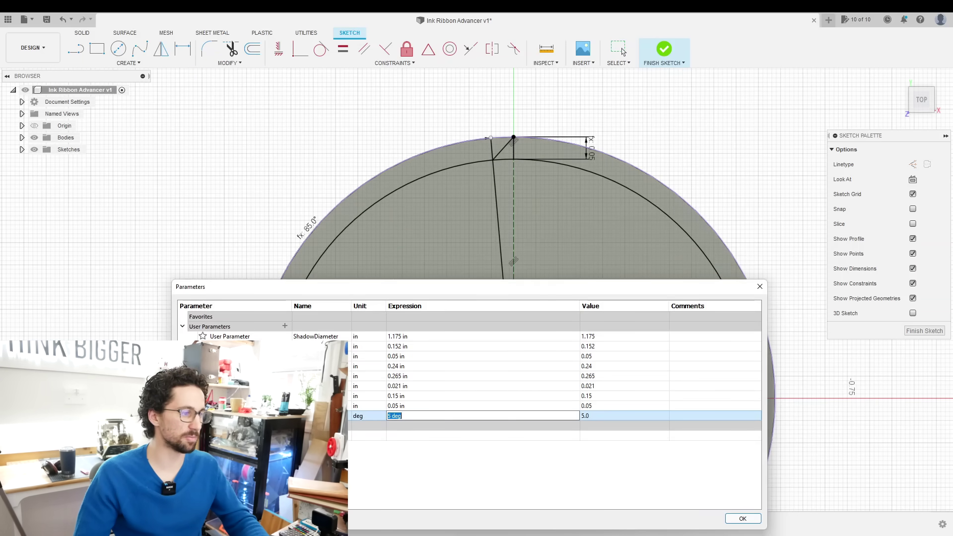
type("10")
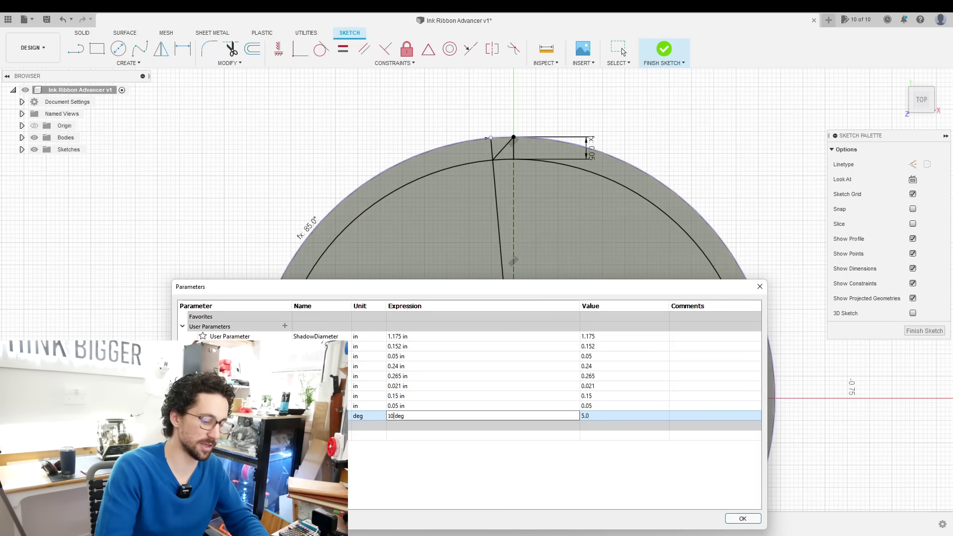
key("Return")
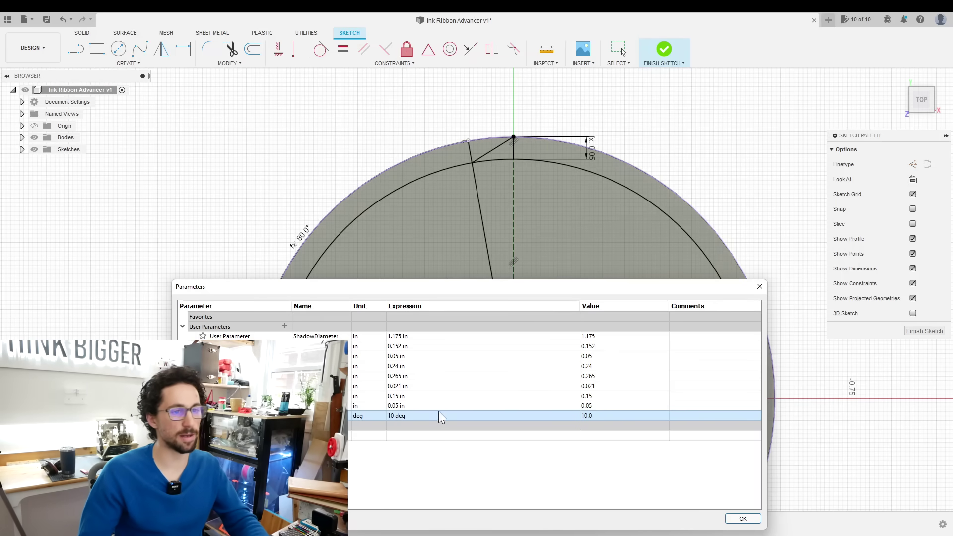
Close the parameters table and select the two slanted edges of the ratchet tooth
left_click(743, 518)
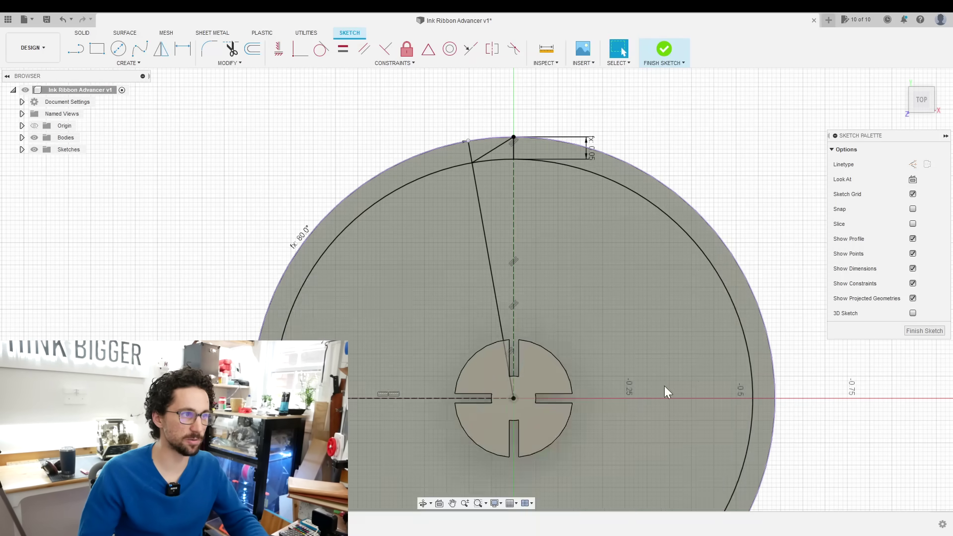
scroll(542, 189, "down", 1)
middle_click_drag(755, 244, 743, 228)
scroll(549, 119, "up", 2)
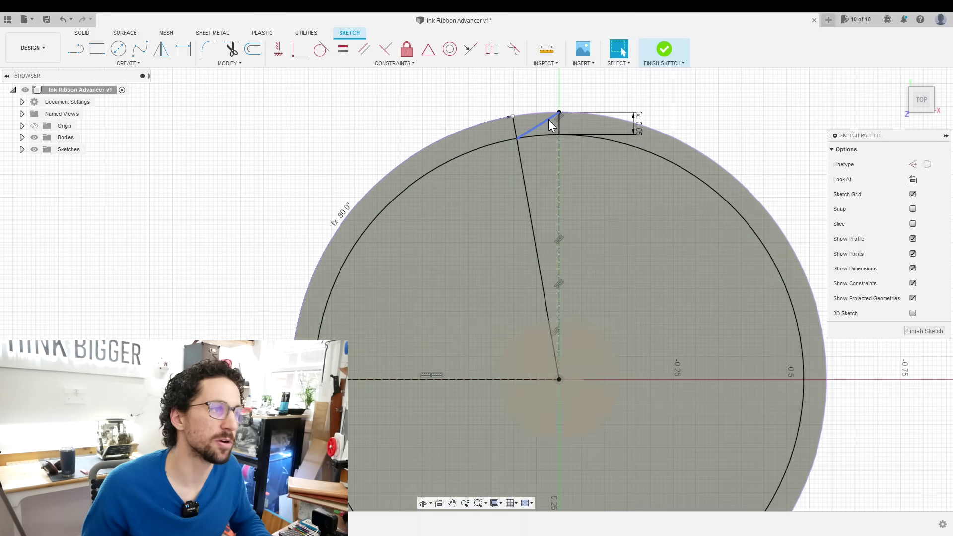
left_click(549, 119)
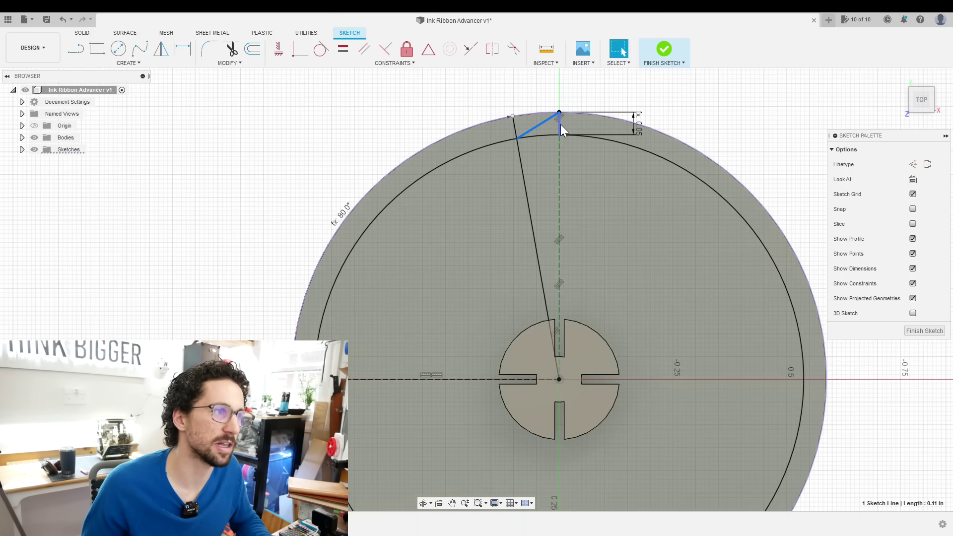
left_click(561, 124, "shift")
scroll(474, 80, "down", 2)
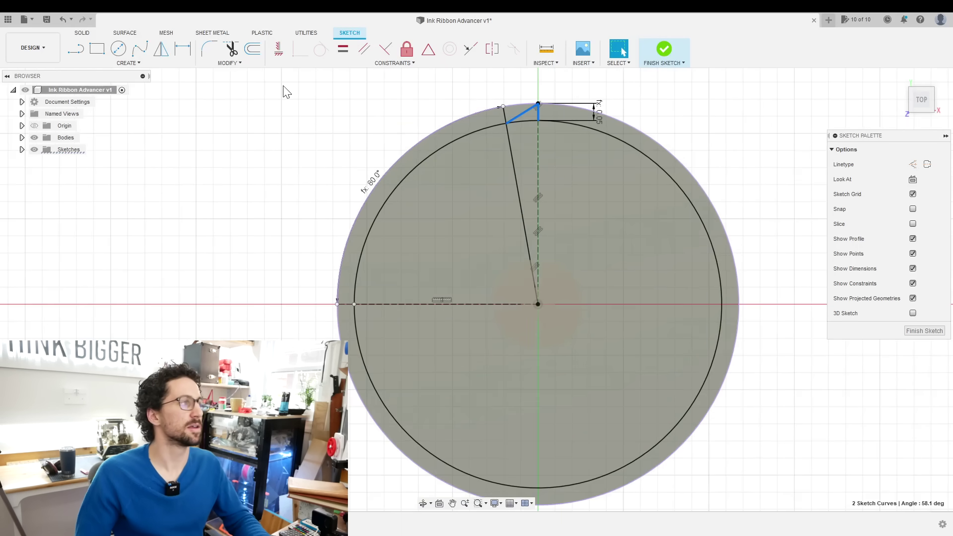
Start a circular pattern of the tooth edges centred on the gear centre
left_click(141, 64)
left_click(108, 203)
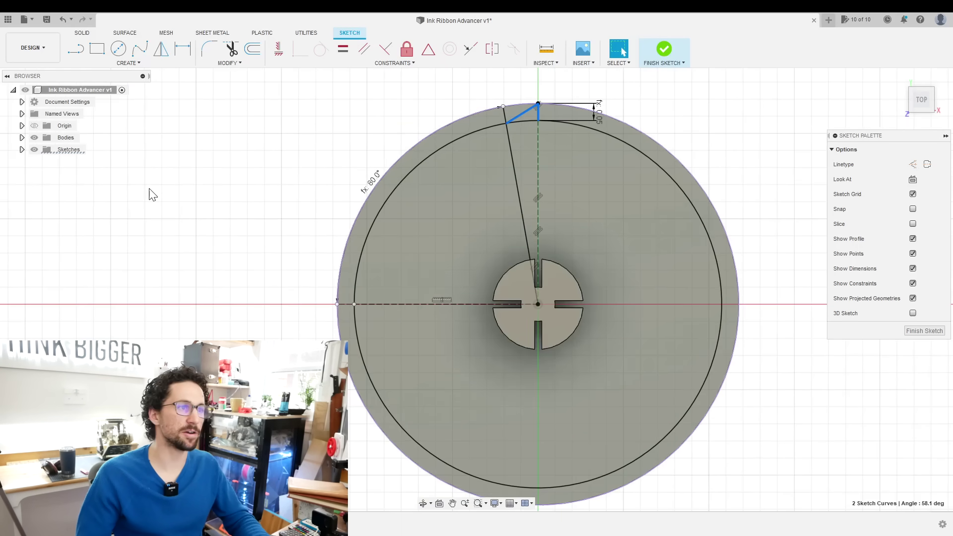
left_click(763, 165)
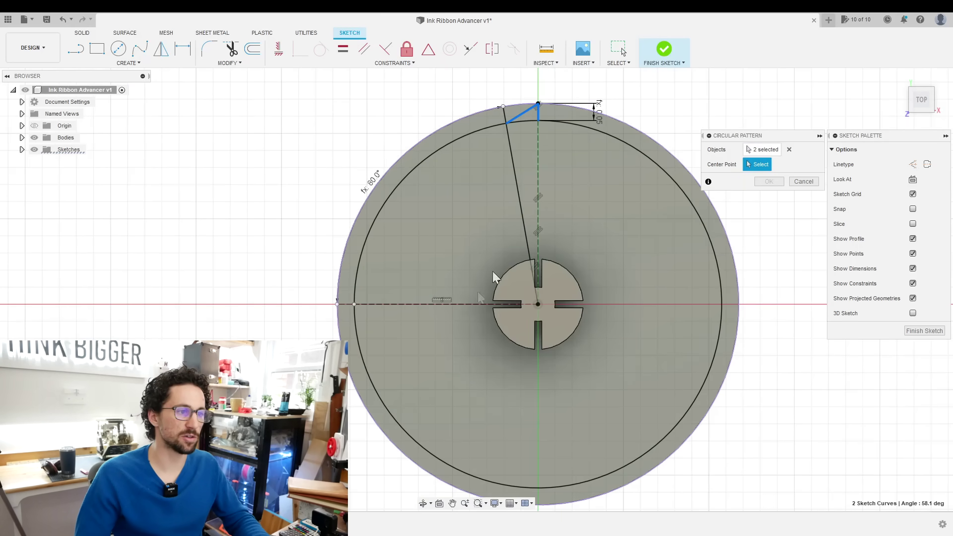
left_click(538, 304)
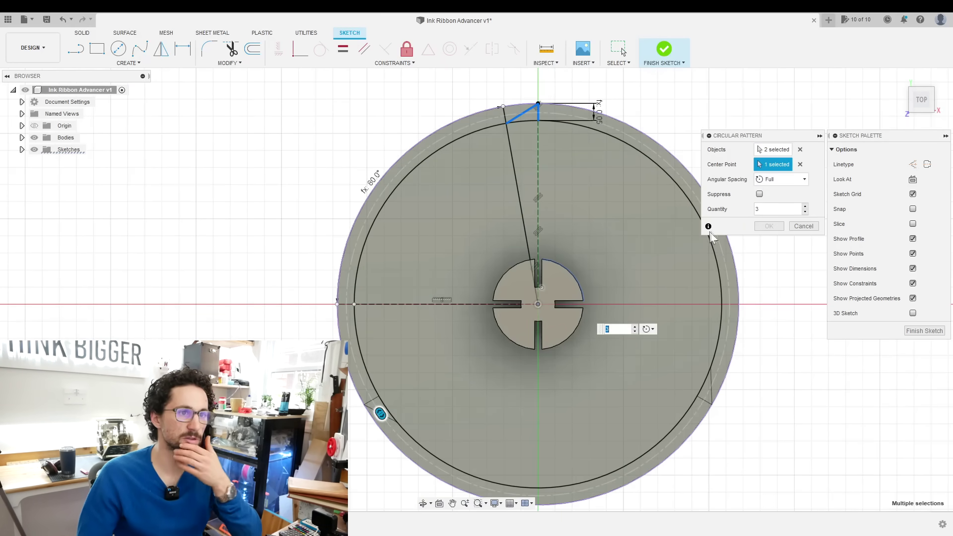
Set the circular pattern quantity to 35 copies and confirm it
left_click(805, 207)
left_click(805, 207)
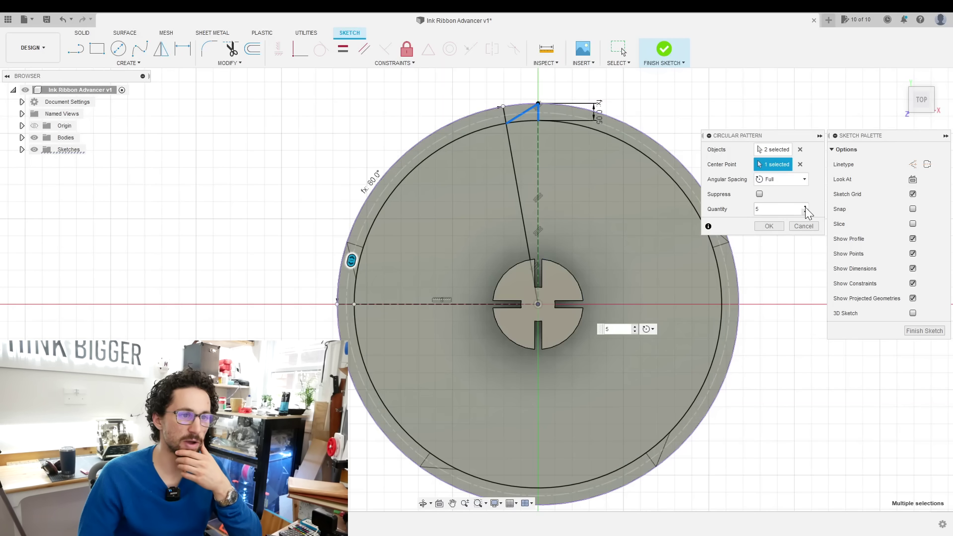
left_click(805, 207)
left_click(805, 207)
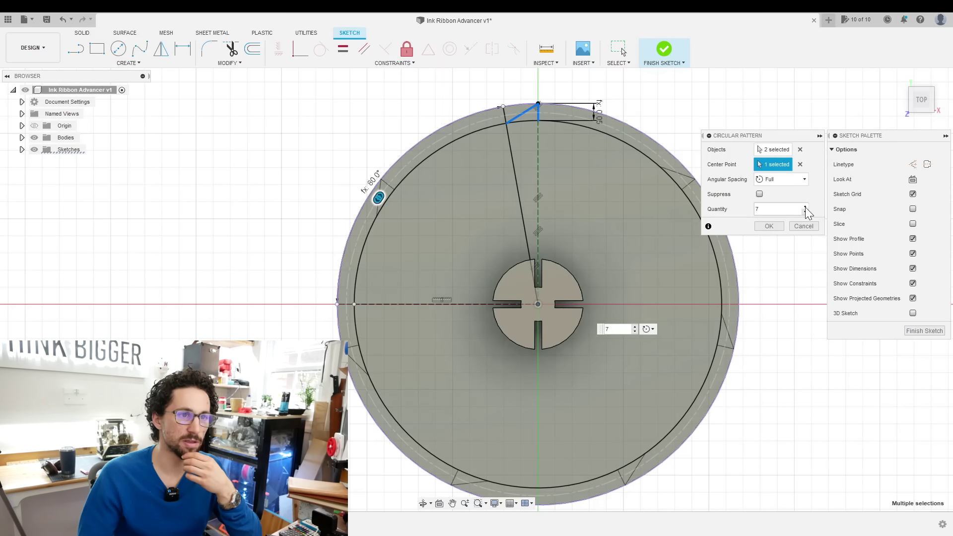
left_click(805, 207)
left_click(805, 207)
left_click(805, 207)
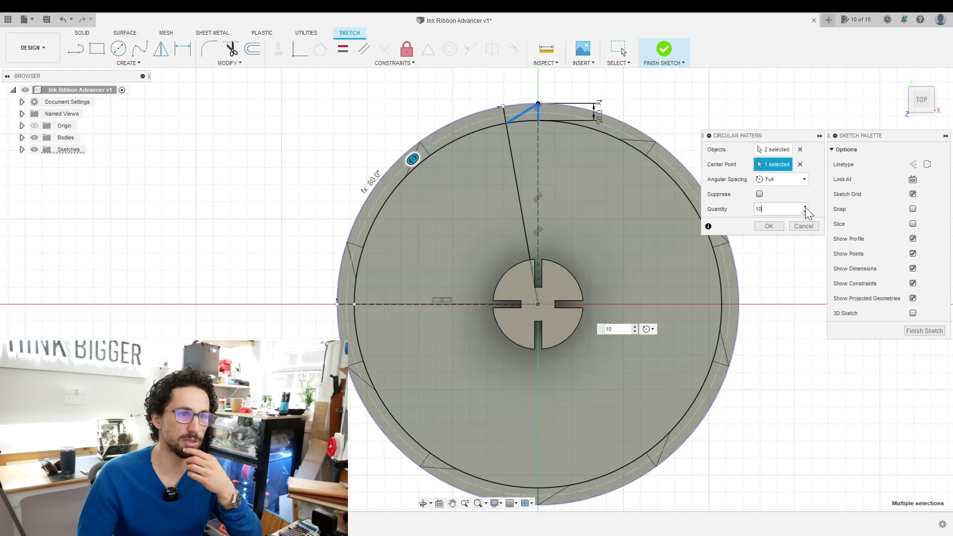
type("20")
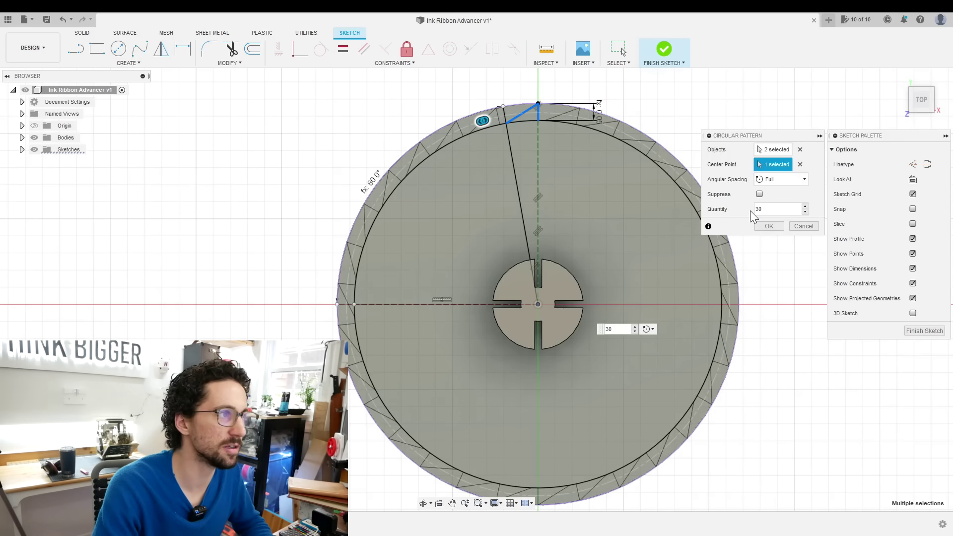
type("40")
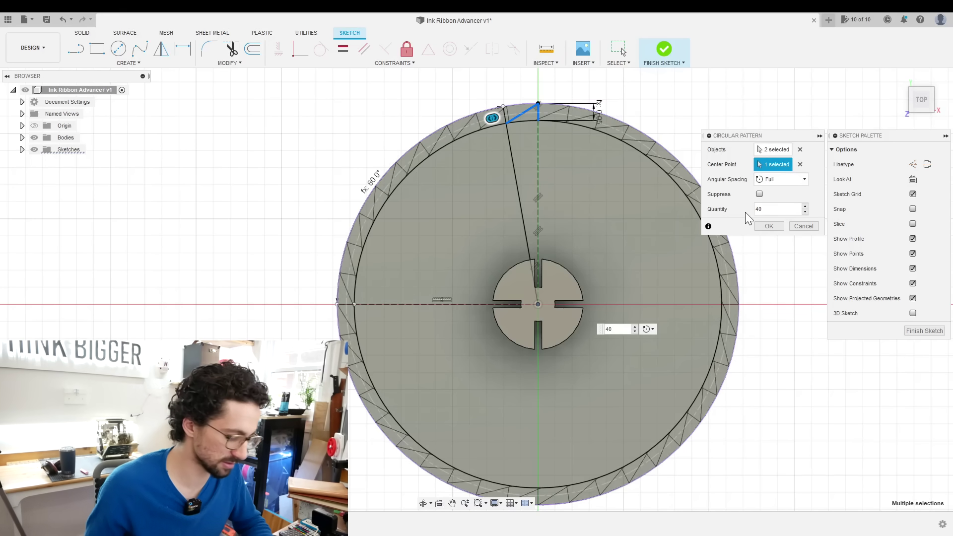
key("BackSpace")
key("BackSpace")
type("35")
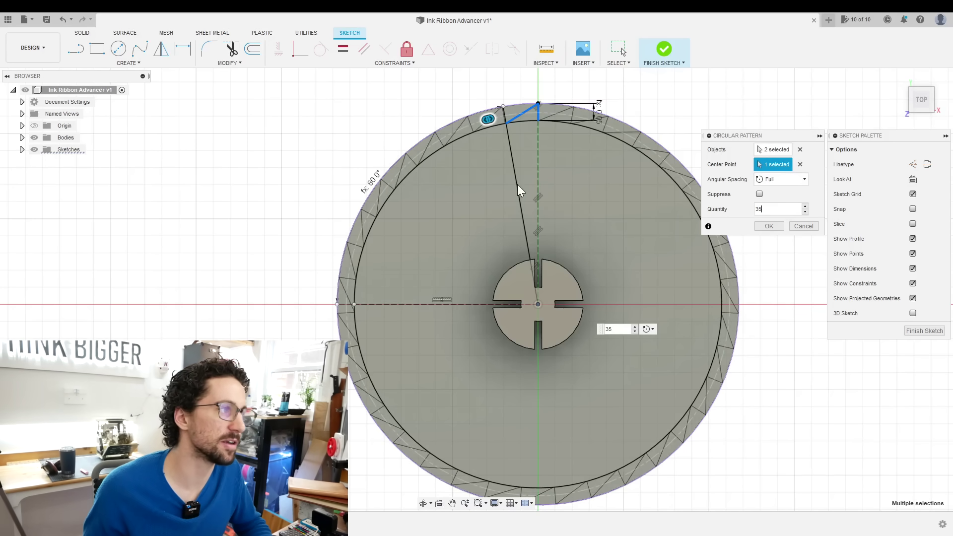
scroll(418, 142, "up", 5)
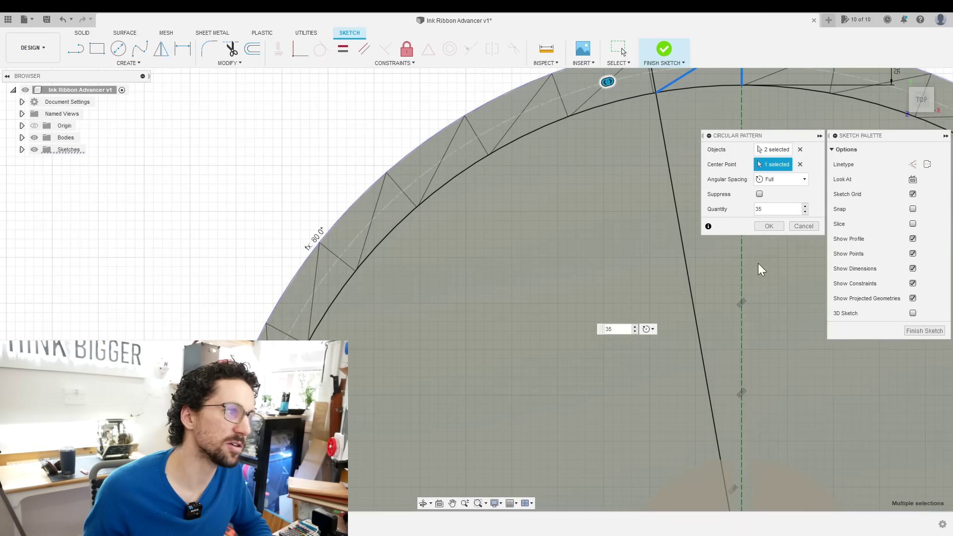
left_click(778, 226)
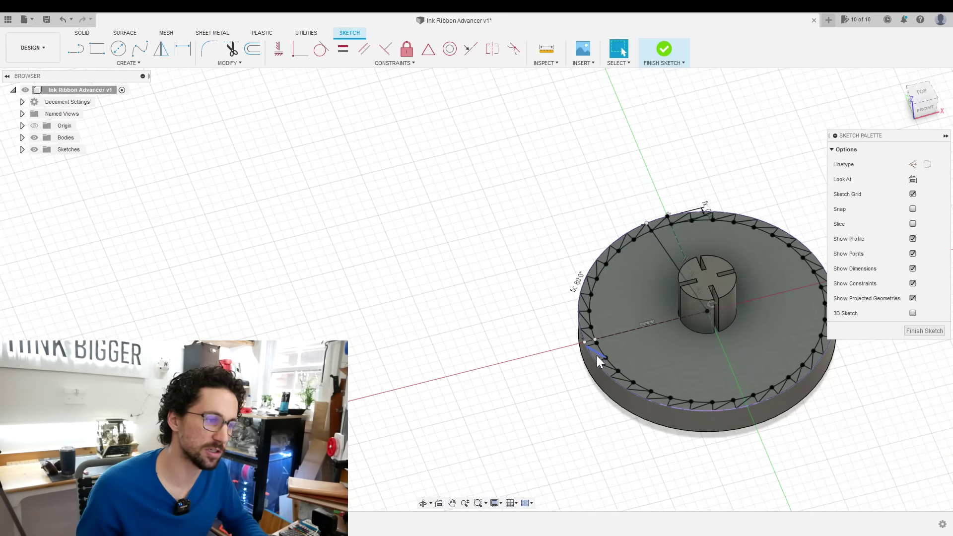
In Top view, select the tooth profiles around the gear rim
left_click(921, 93)
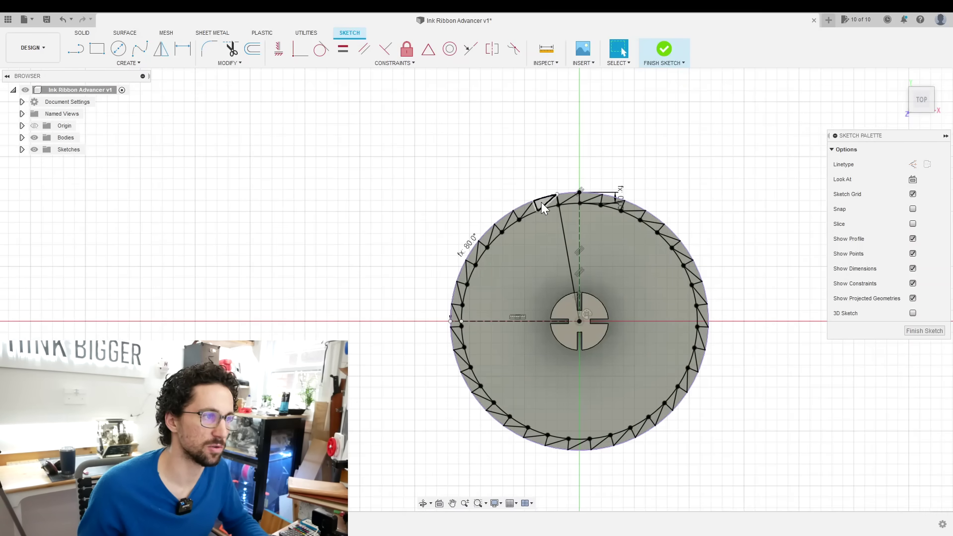
left_click(565, 197, "shift")
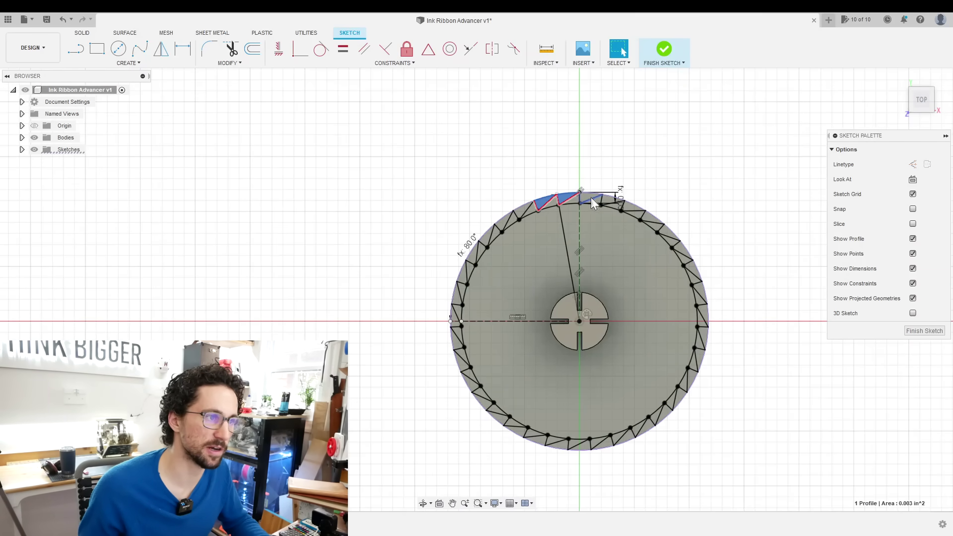
left_click(591, 198, "shift")
left_click(613, 200, "shift")
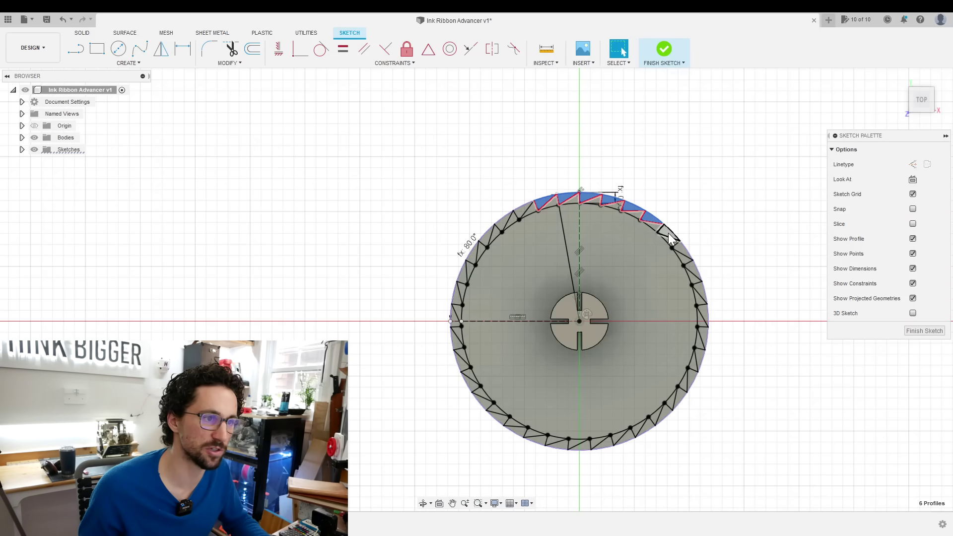
middle_click_drag(671, 238, 645, 439, "shift")
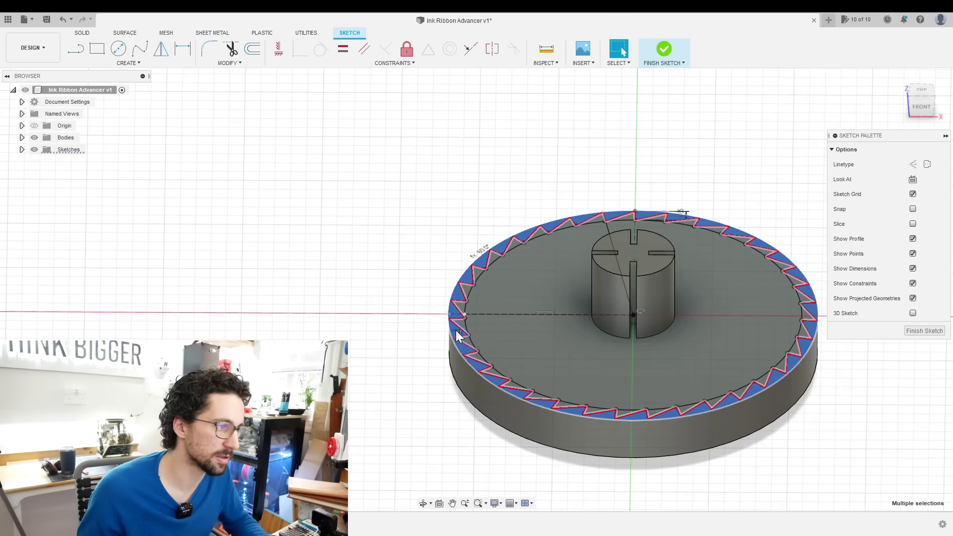
Extrude-cut the selected tooth profiles 0.25 into the disc
key("e")
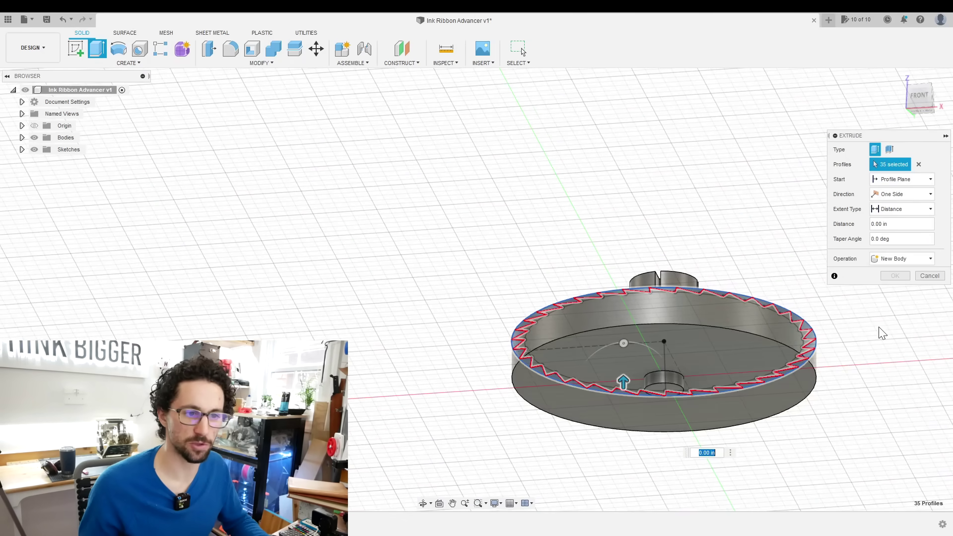
type("0.25")
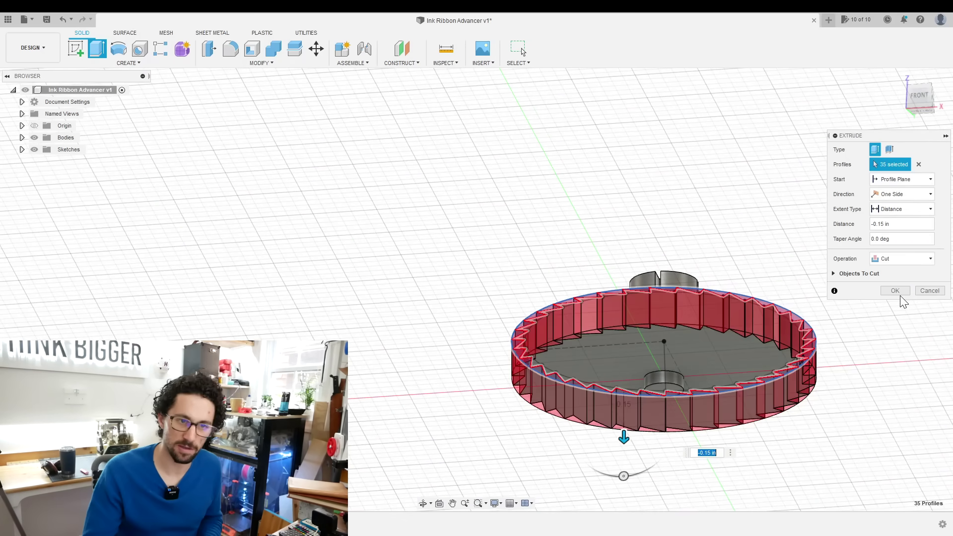
left_click(897, 298)
middle_click_drag(908, 298, 624, 336, "shift")
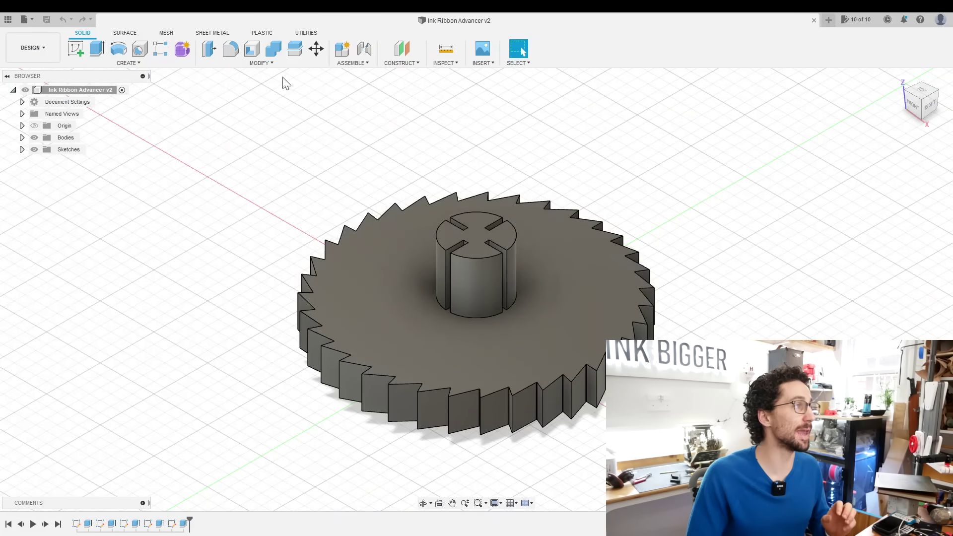
In Change Parameters, set MountingHoleThickness to 0.1 in
left_click(286, 64)
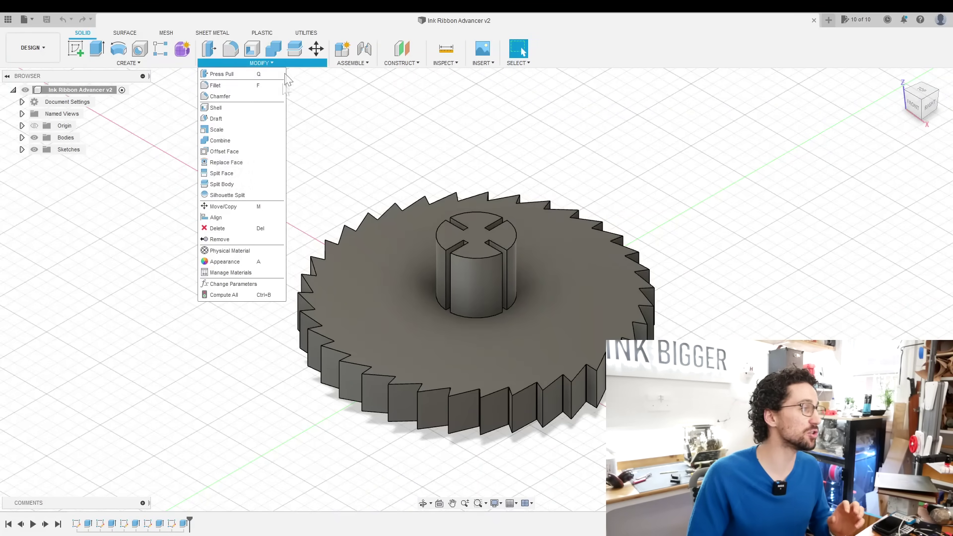
left_click(247, 283)
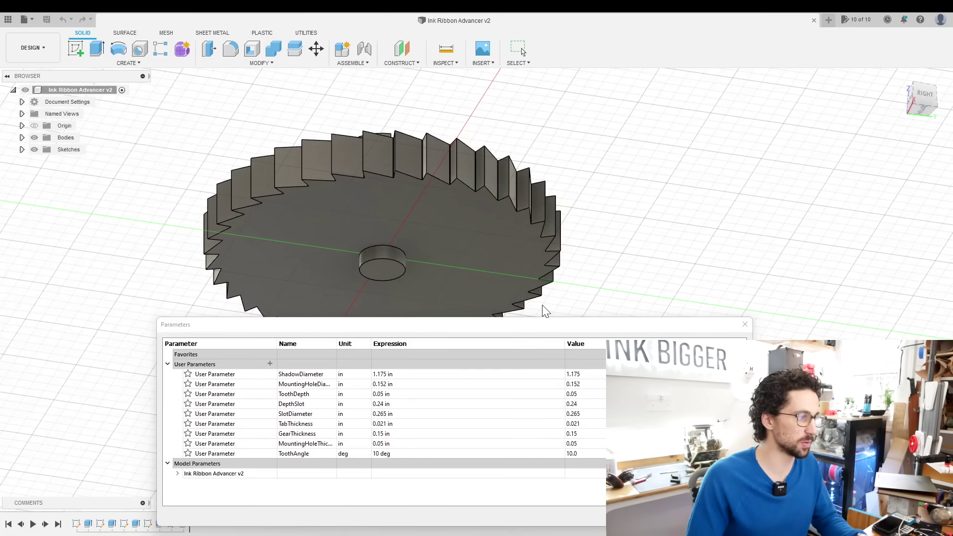
left_click_drag(537, 328, 553, 323)
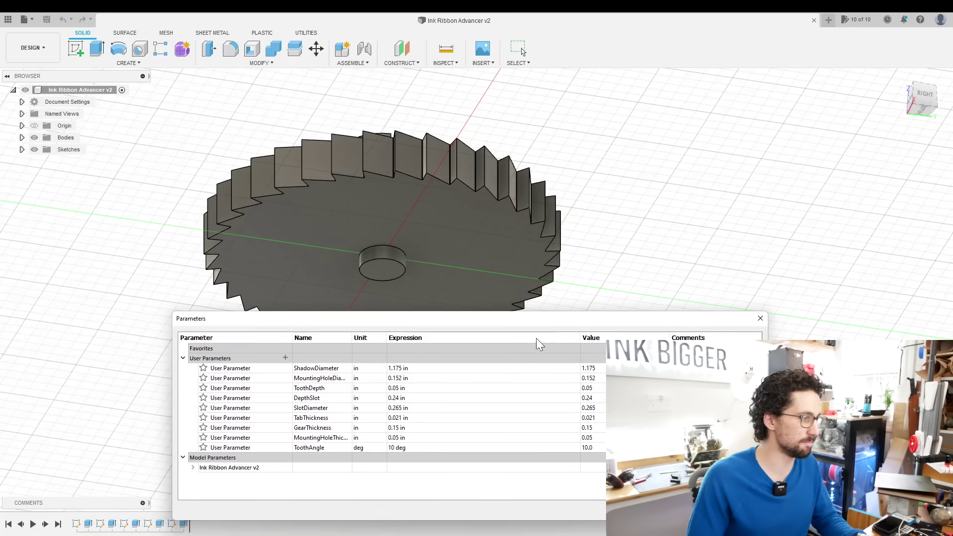
left_click(417, 438)
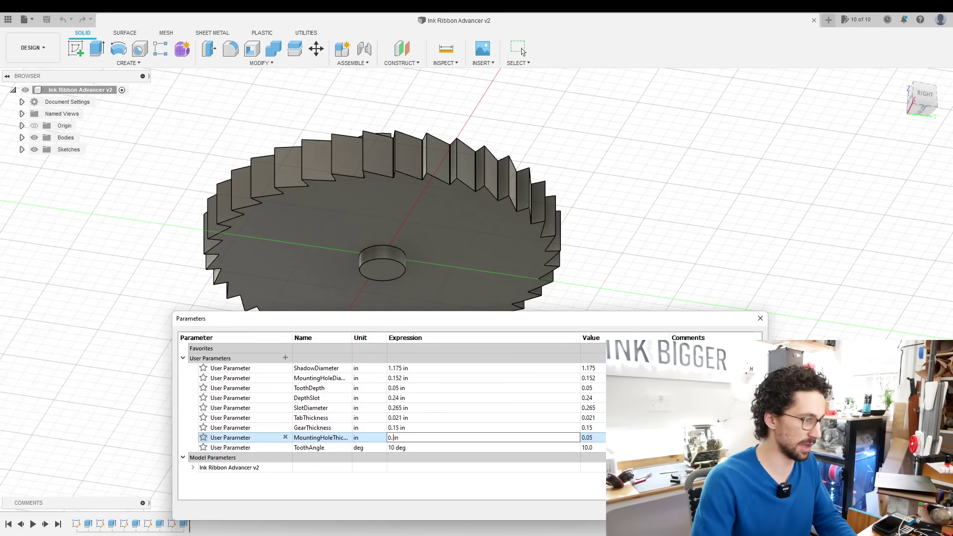
key("Return")
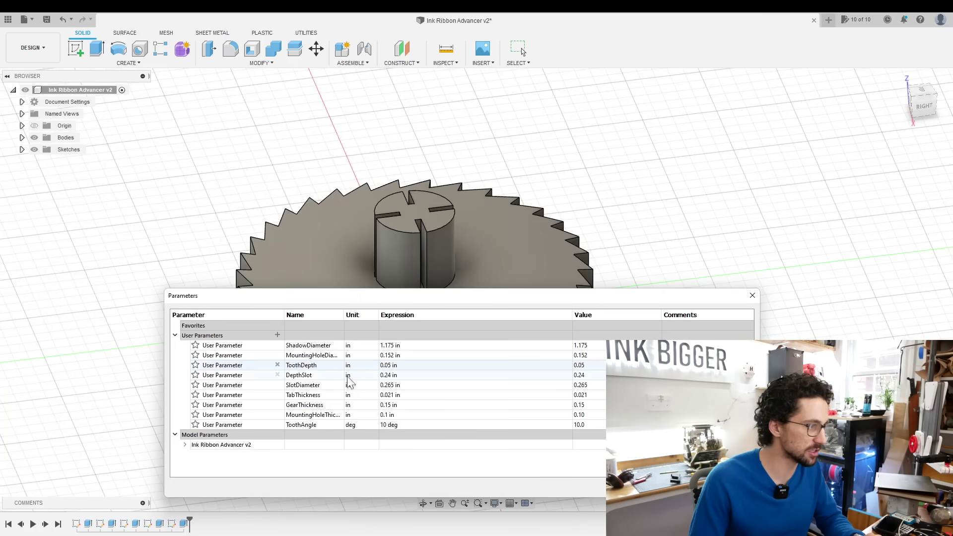
Change TabThickness to 0.04 in, correcting an initial 0.03 in entry
double_click(392, 397)
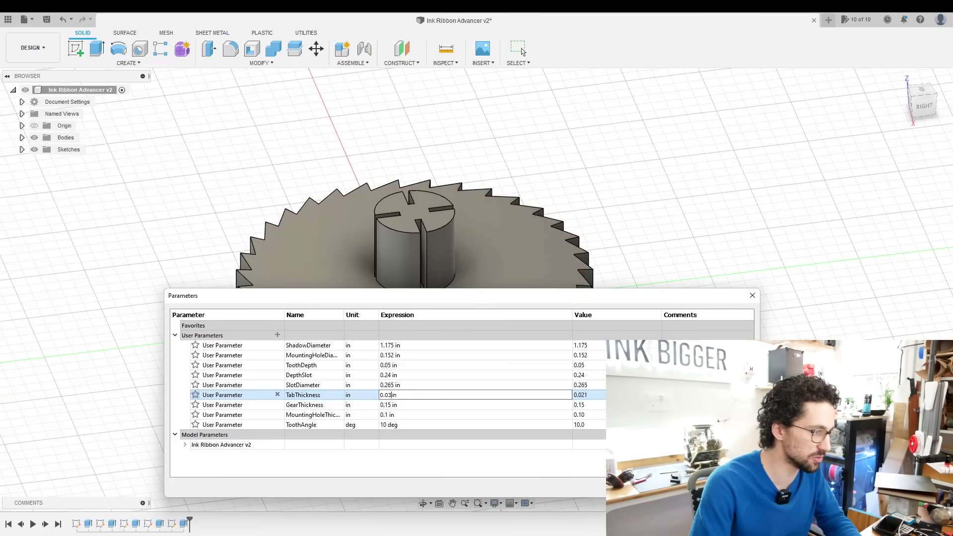
type("0.03 in")
key("Return")
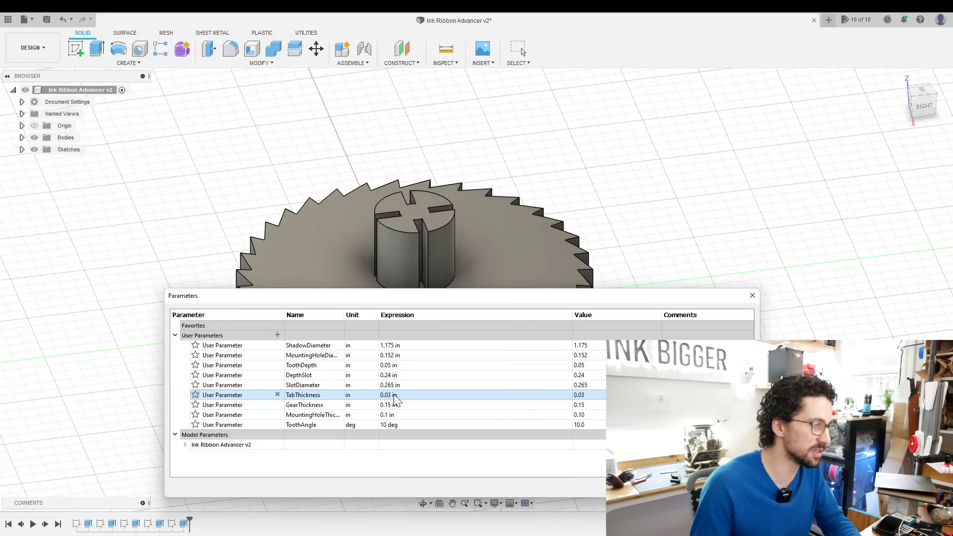
double_click(393, 396)
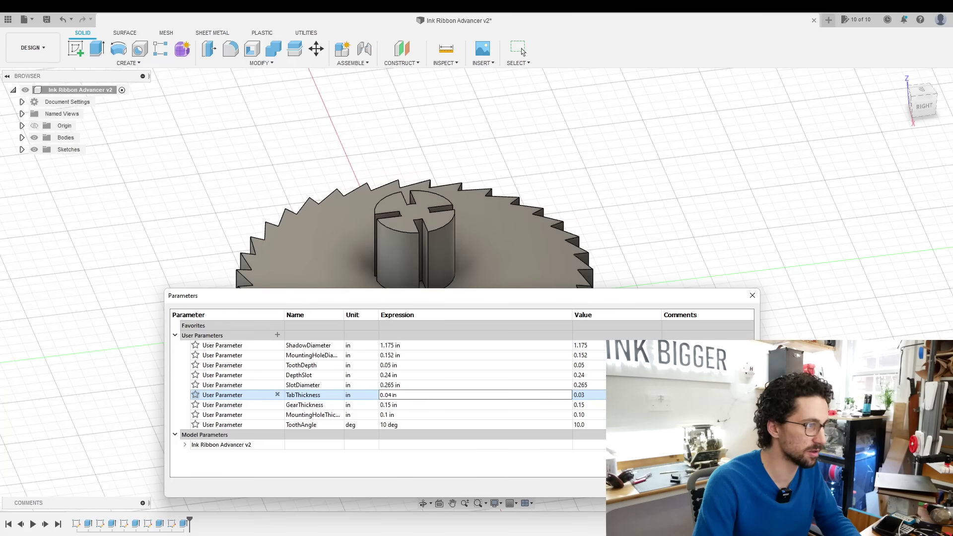
type("0.04 in")
key("Return")
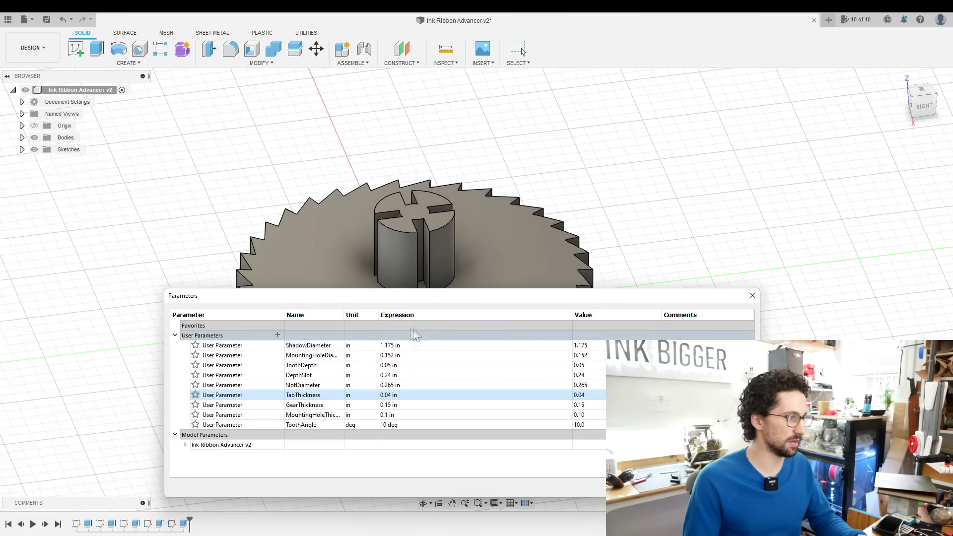
Set ShadowDiameter to 1.185 in and begin editing the ToothDepth value
double_click(394, 346)
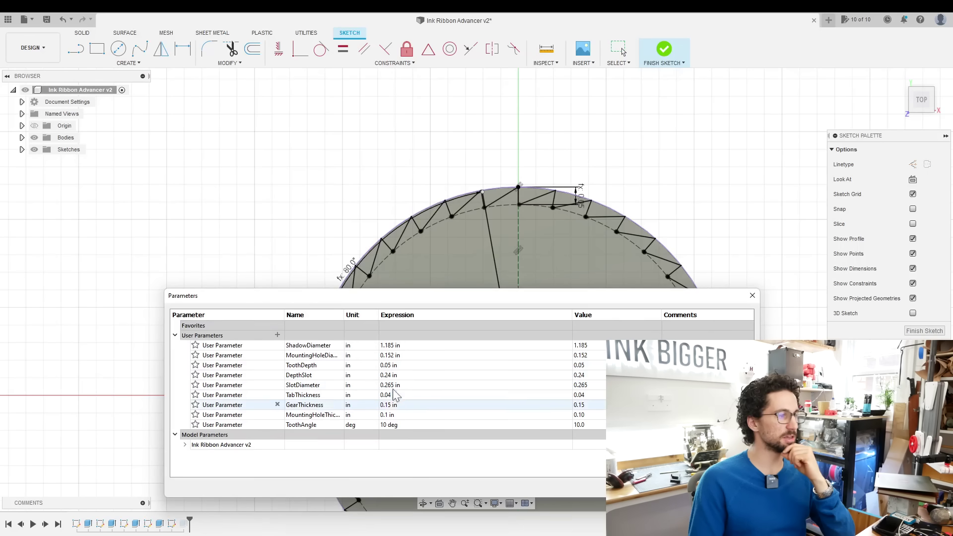
double_click(392, 370)
left_click(389, 365)
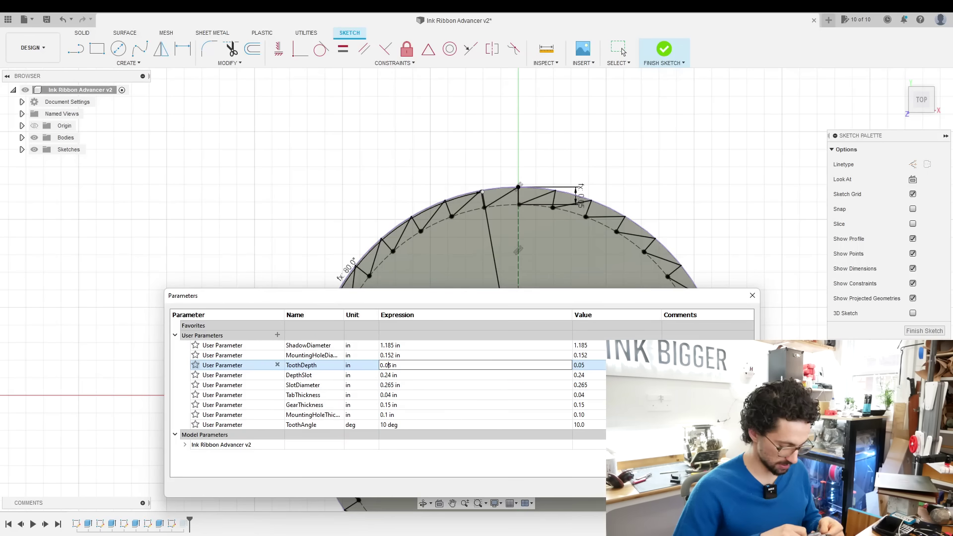